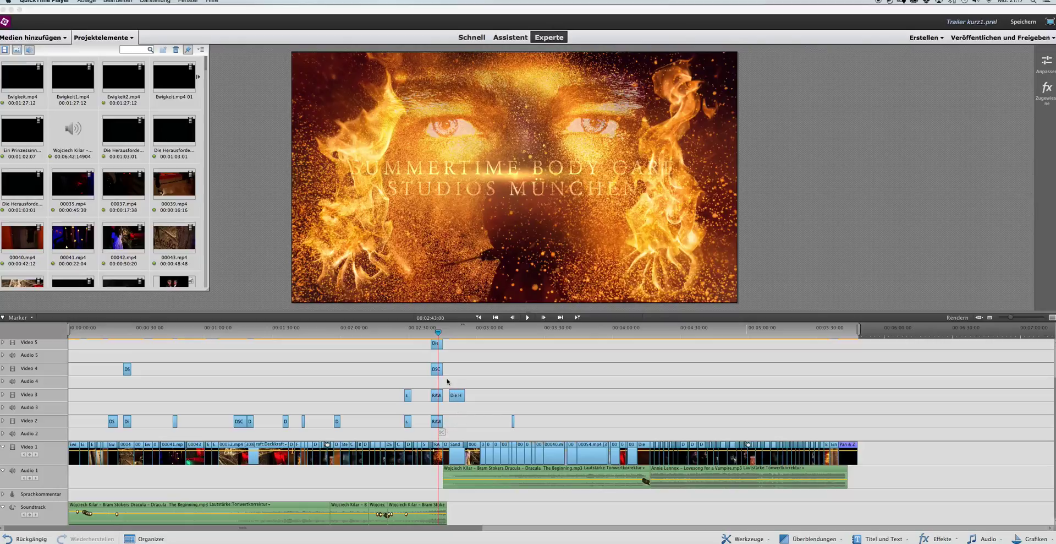
Check the first Soundtrack clip's context menu without changes and return to the editor
right_click(221, 520)
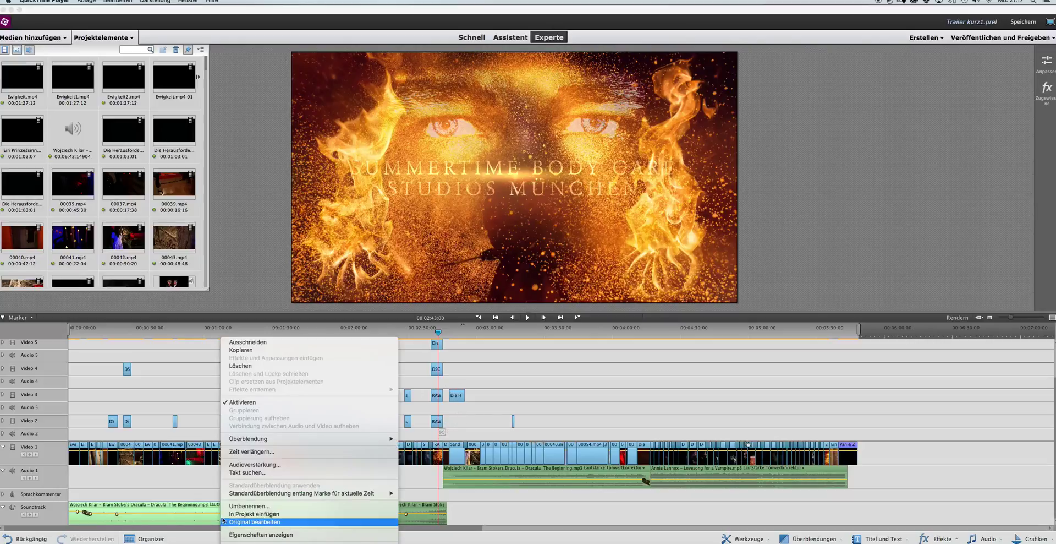
click(248, 485)
right_click(199, 521)
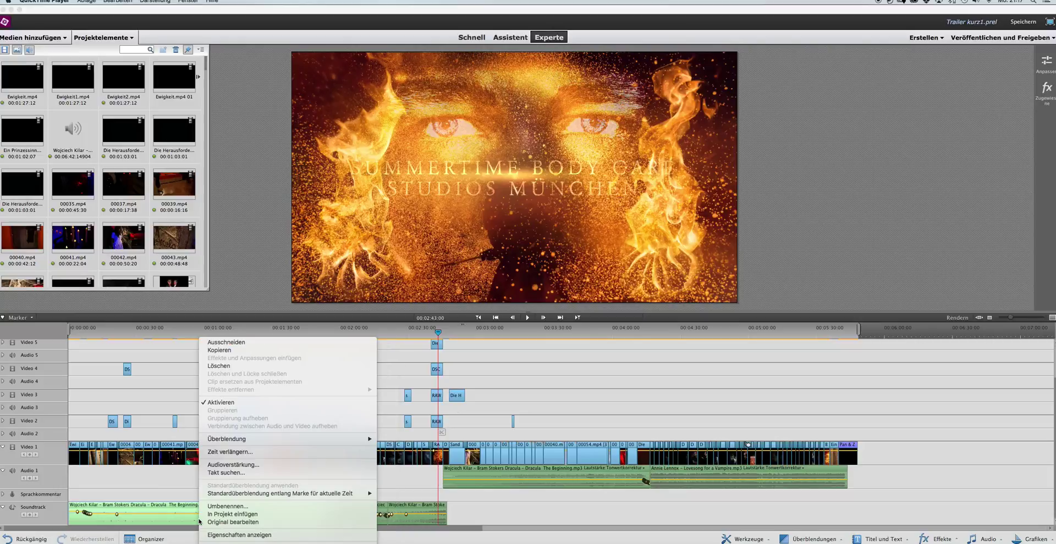
click(207, 403)
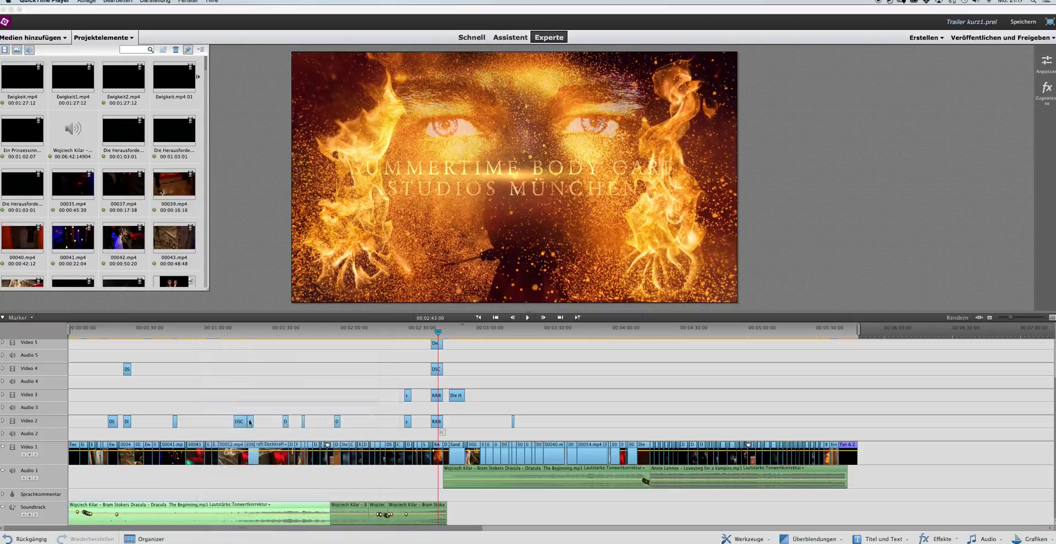
click(354, 515)
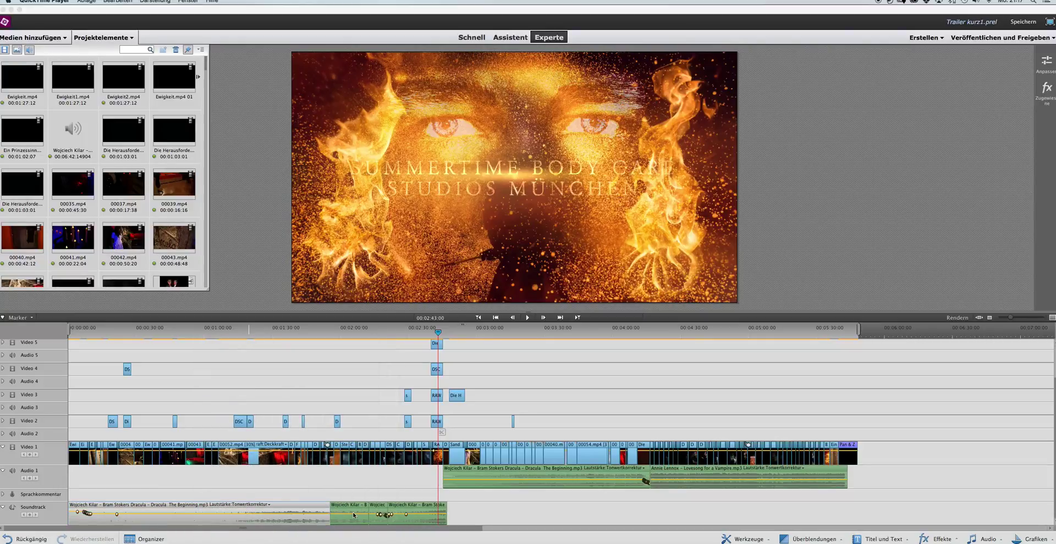
click(348, 509)
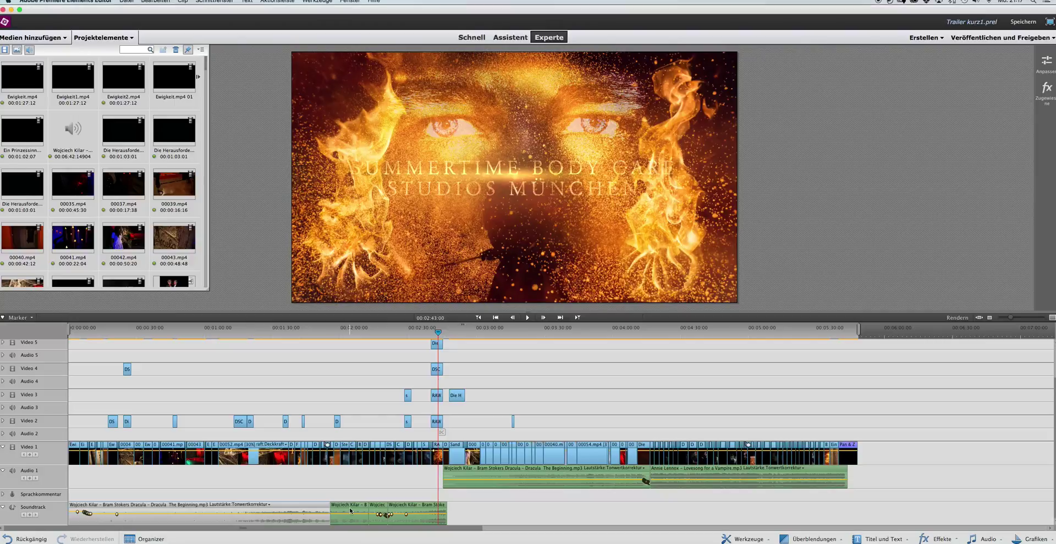
Select all Soundtrack music clips and disable them by unticking Aktivieren
shift+click(379, 511)
shift+click(418, 512)
shift+click(354, 510)
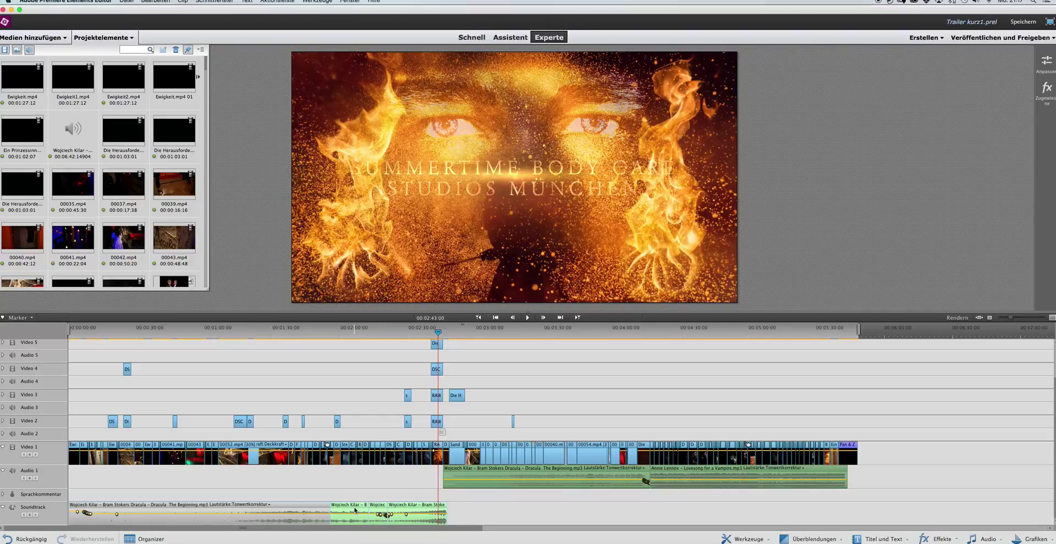
right_click(354, 509)
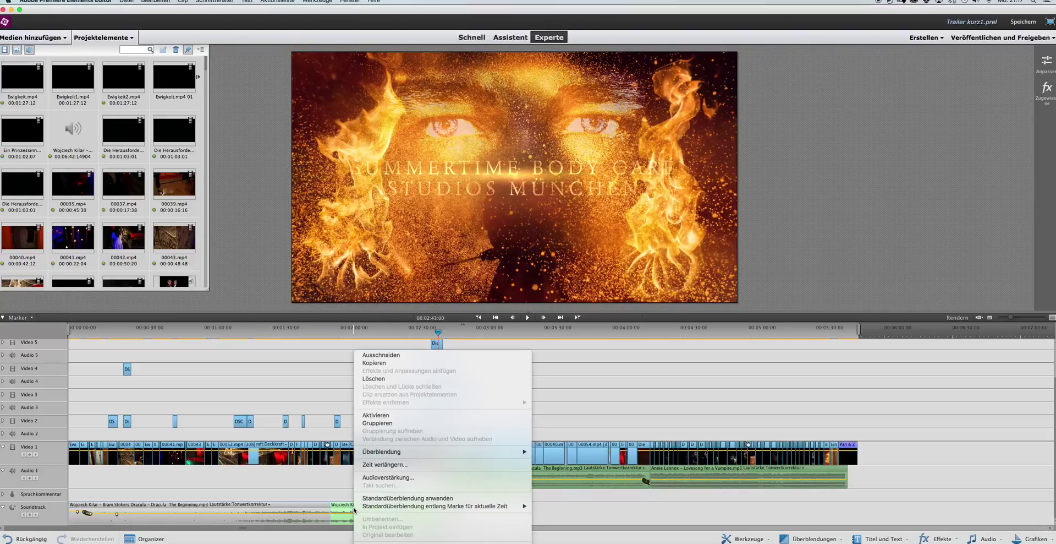
click(360, 418)
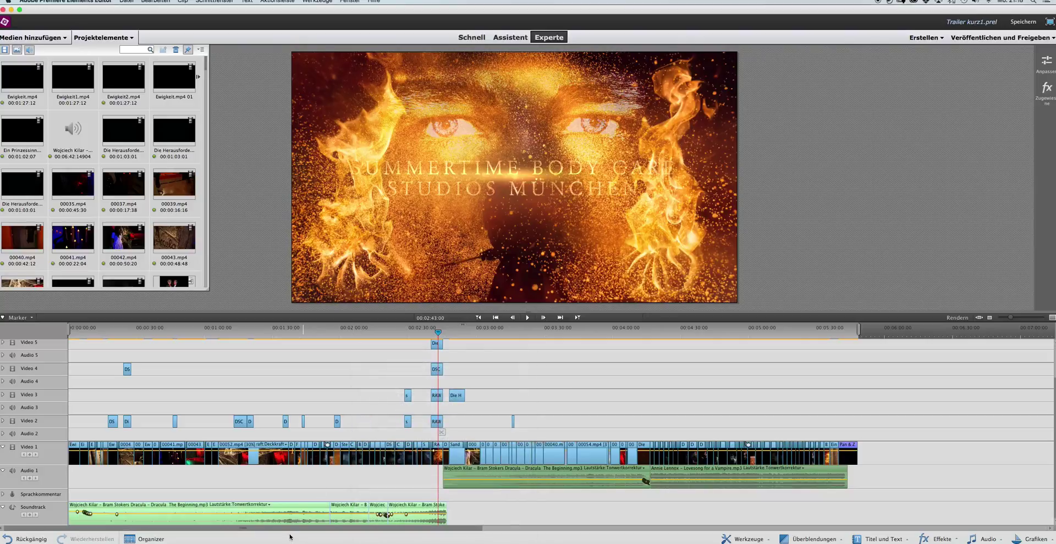
right_click(283, 518)
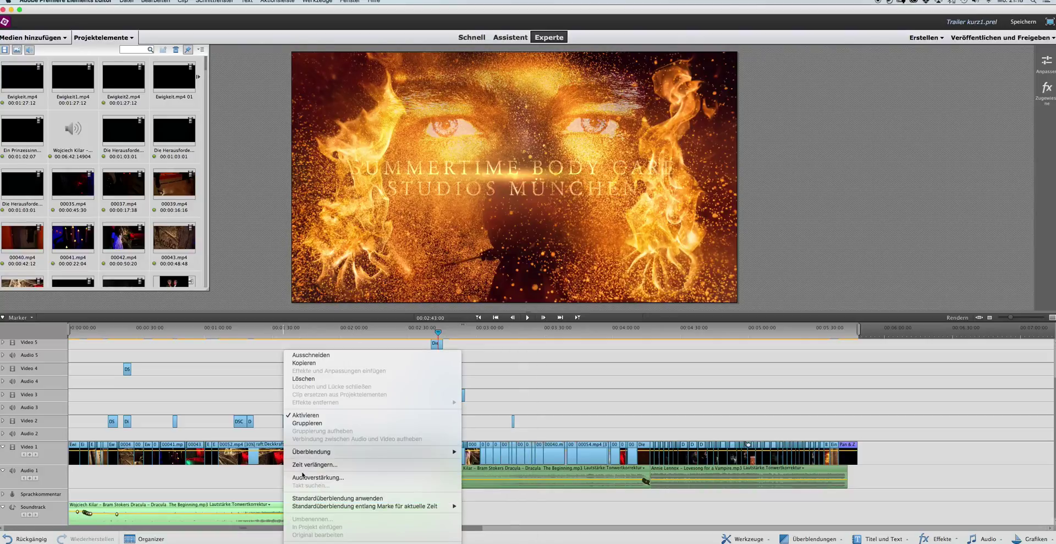
click(290, 418)
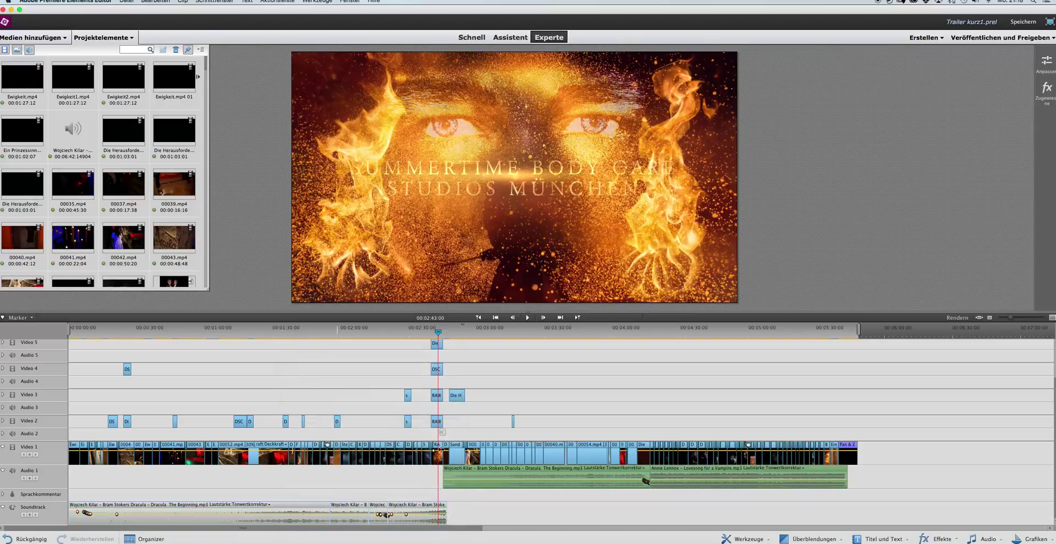
Disable both Audio 1 music clips by unticking Aktivieren on each
click(489, 476)
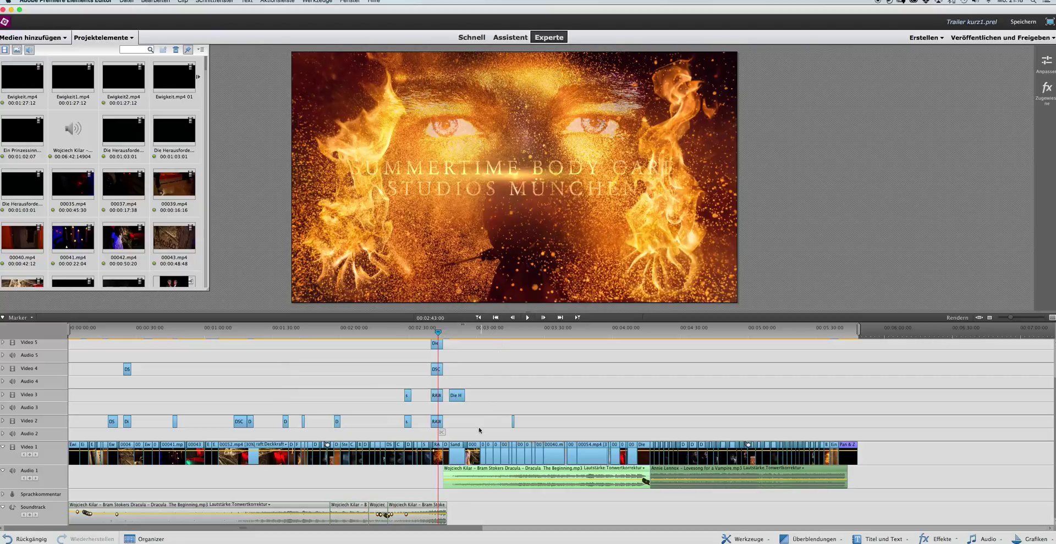
right_click(483, 475)
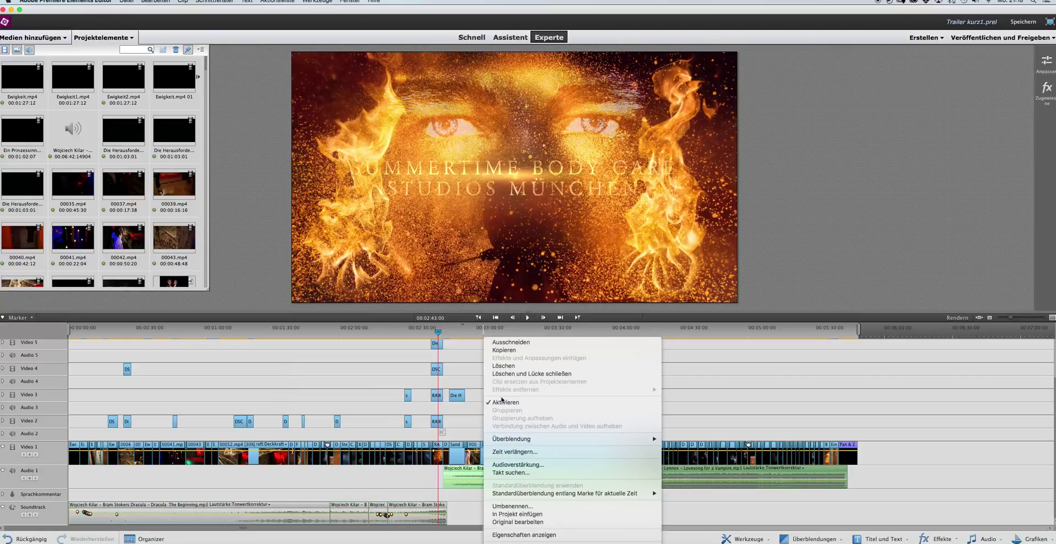
click(502, 401)
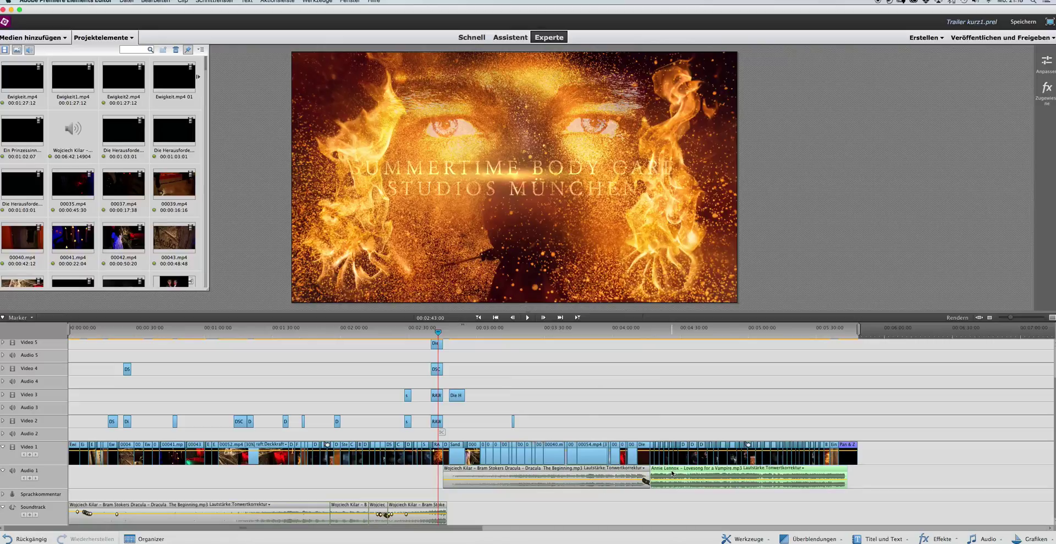
right_click(672, 473)
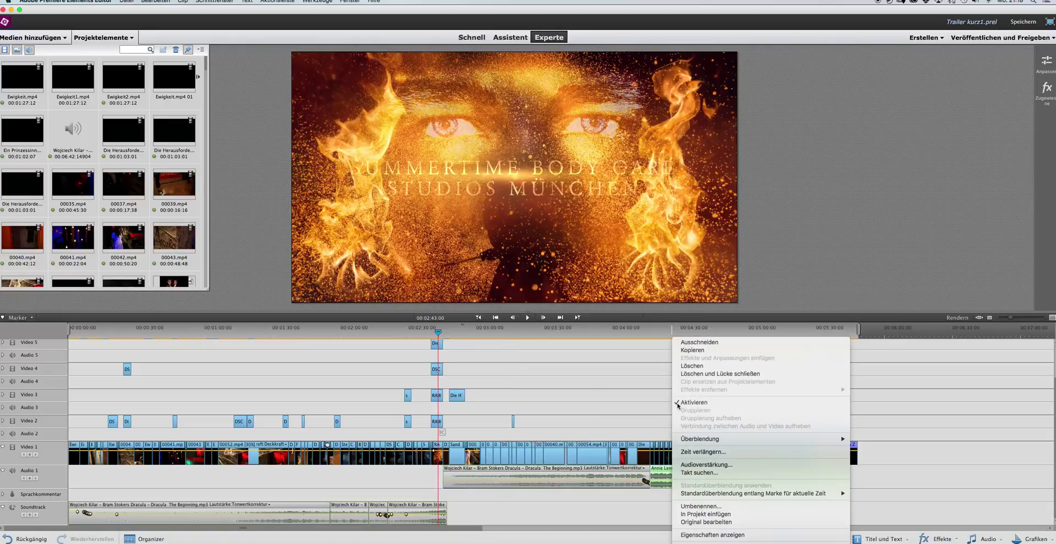
click(678, 406)
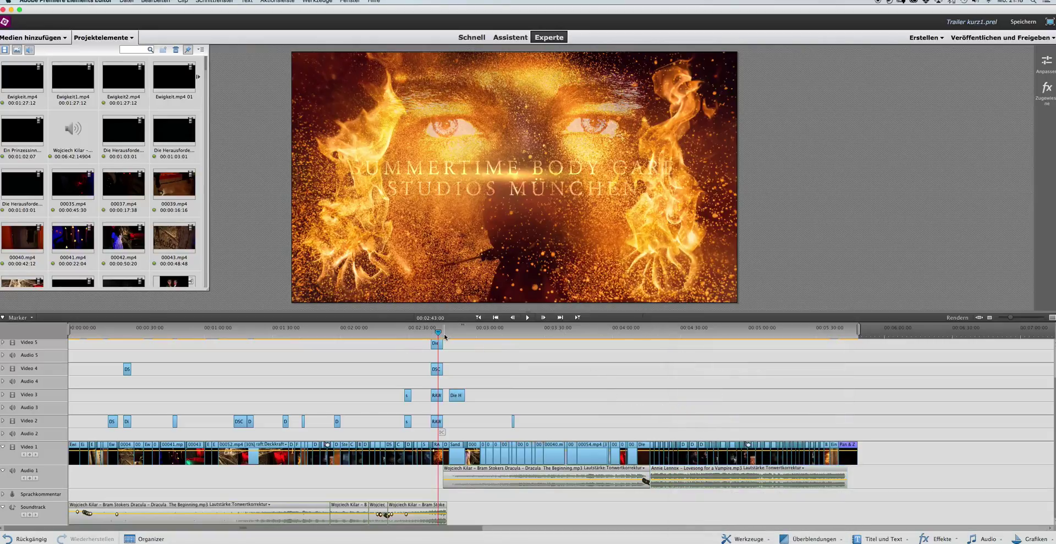
Scrub to the pale vampire-woman shot near 2:38, then return the playhead to 00:00:00:00
drag(438, 333, 428, 336)
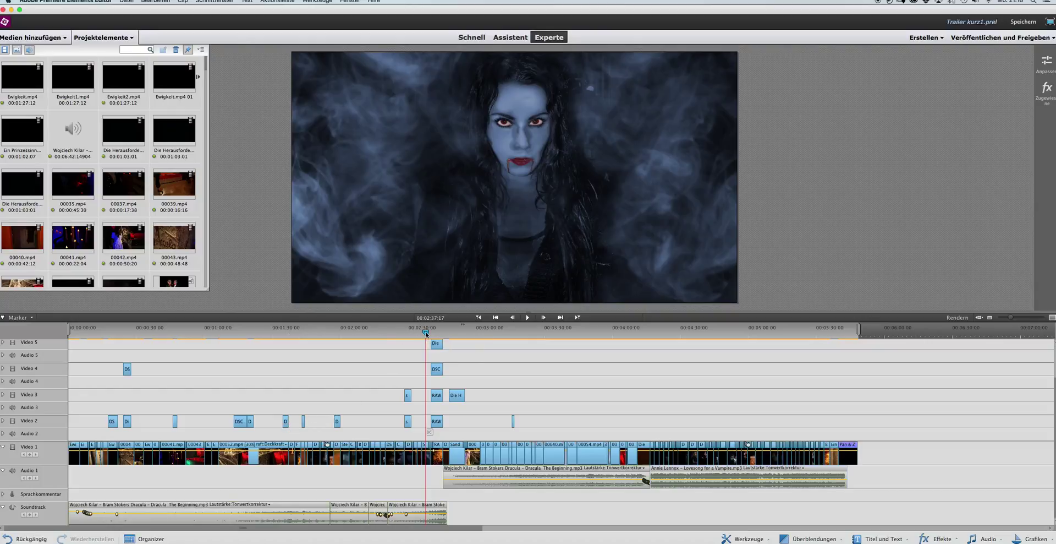
click(427, 333)
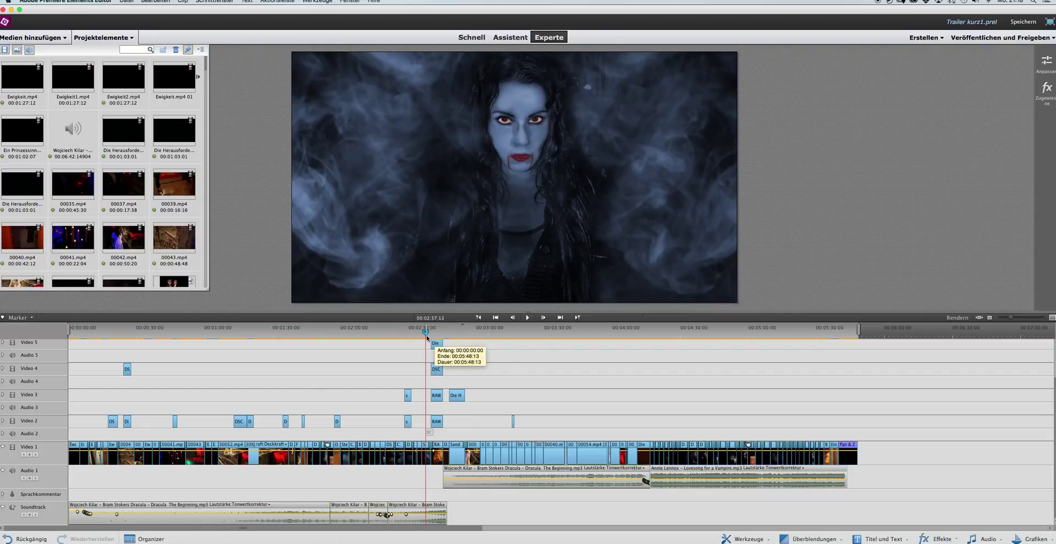
drag(426, 333, 68, 340)
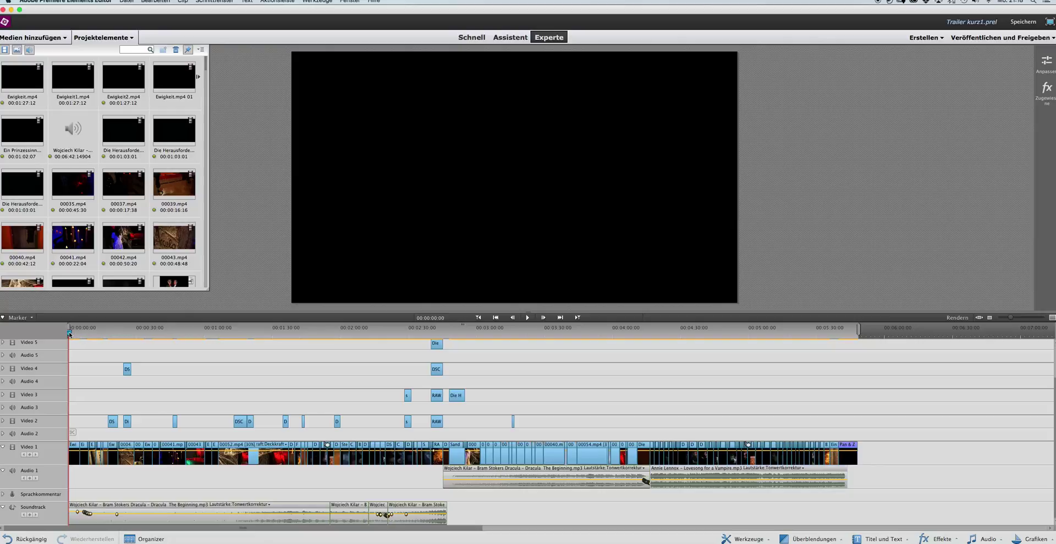
Scrub from the cloud-sky opening past the photography credit to the 'präsentiert' card at 00:00:08:24
drag(69, 333, 72, 334)
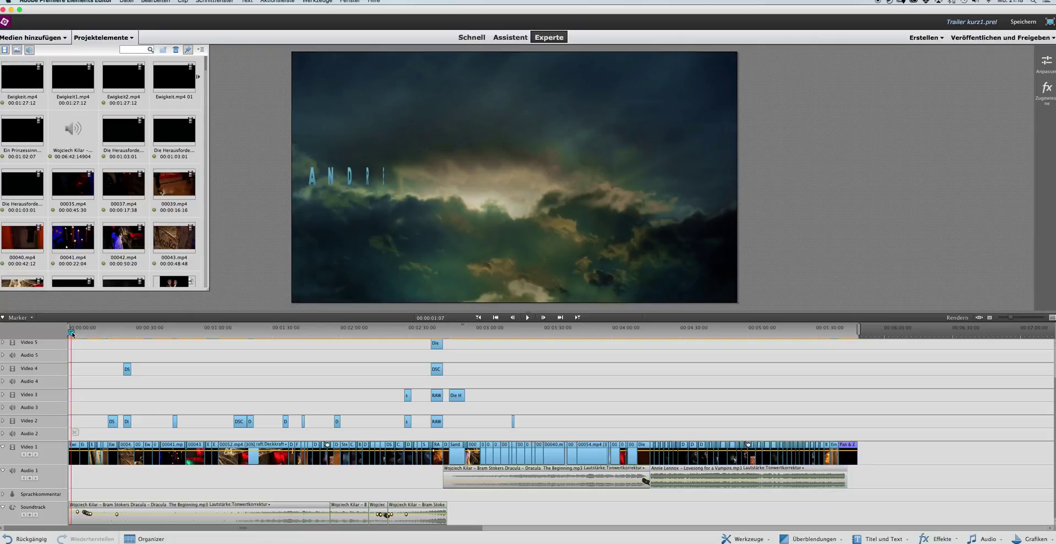
drag(72, 334, 83, 333)
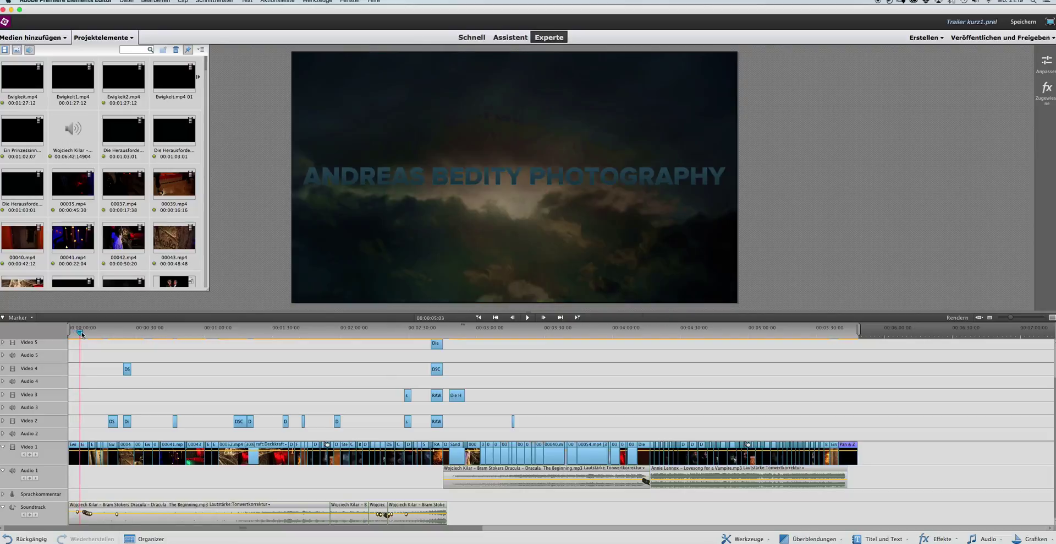
drag(83, 334, 91, 334)
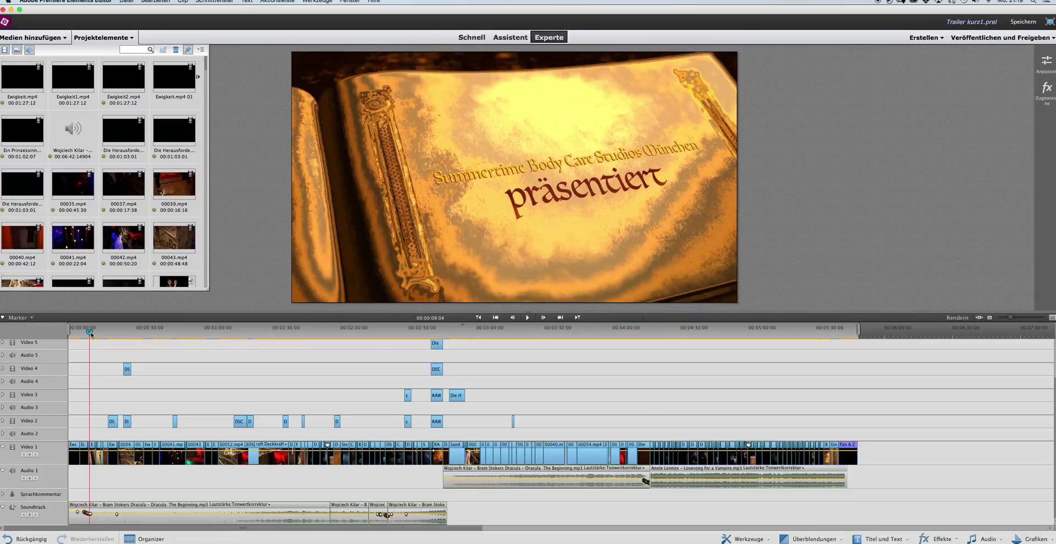
drag(91, 334, 88, 334)
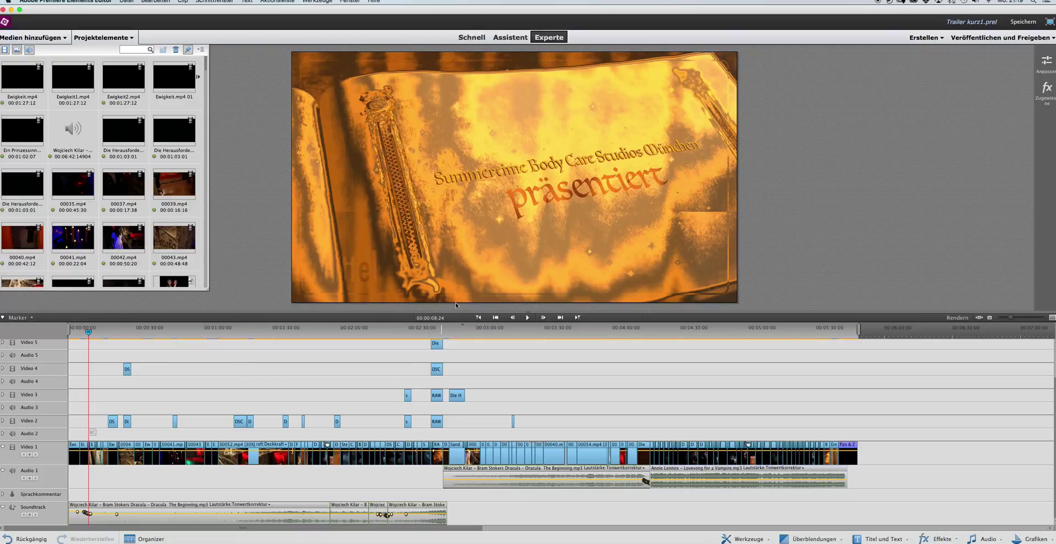
click(1017, 318)
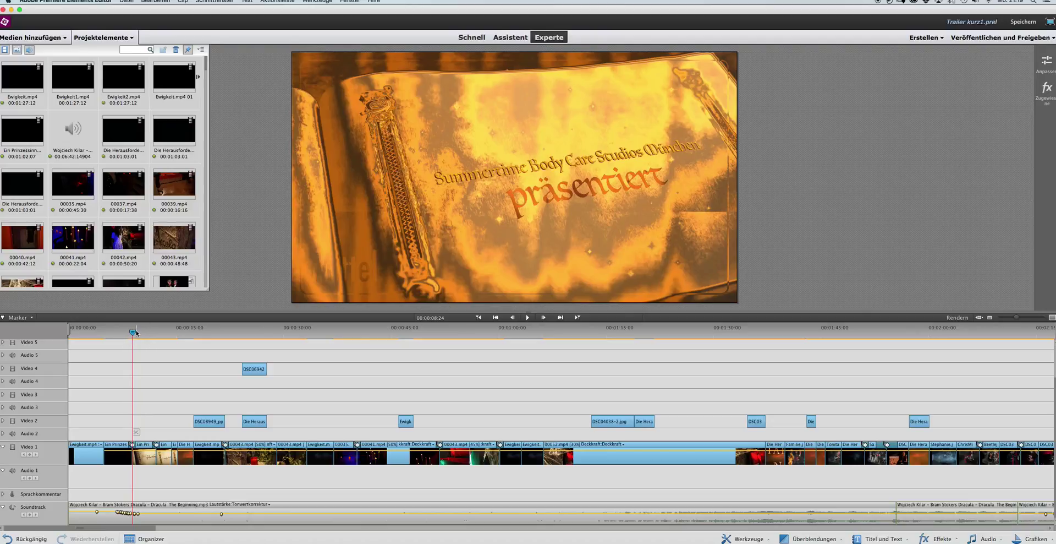
Scrub from 9 seconds through the production credit and DIE „GRUFT“ to EINE ALTE LEGENDE ERWACHT
click(135, 334)
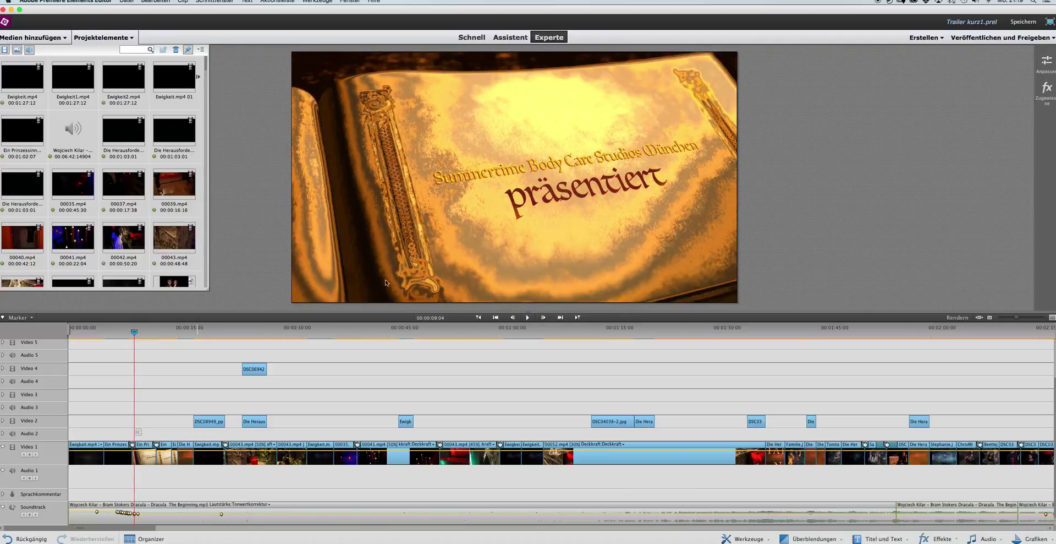
drag(137, 333, 164, 334)
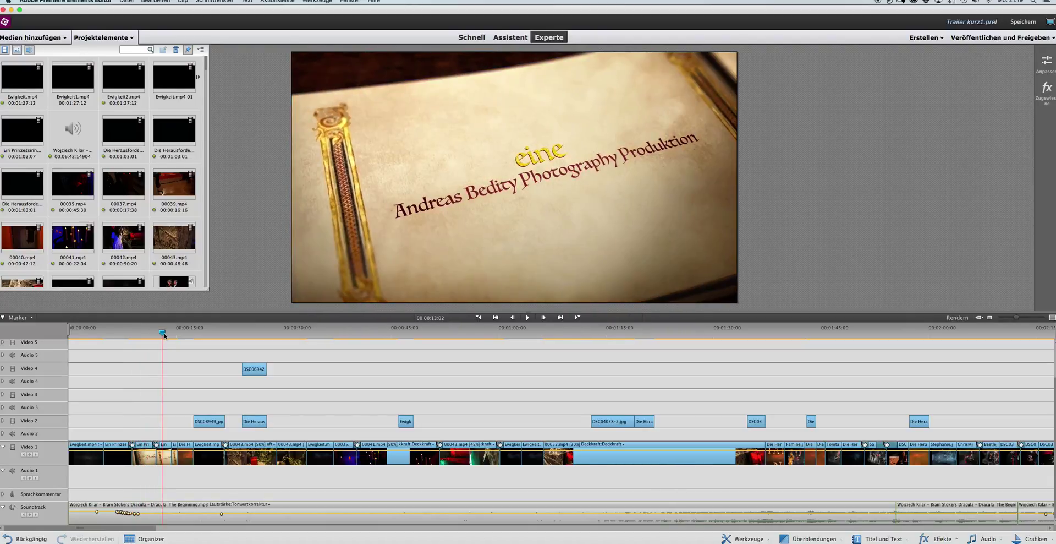
drag(164, 335, 184, 337)
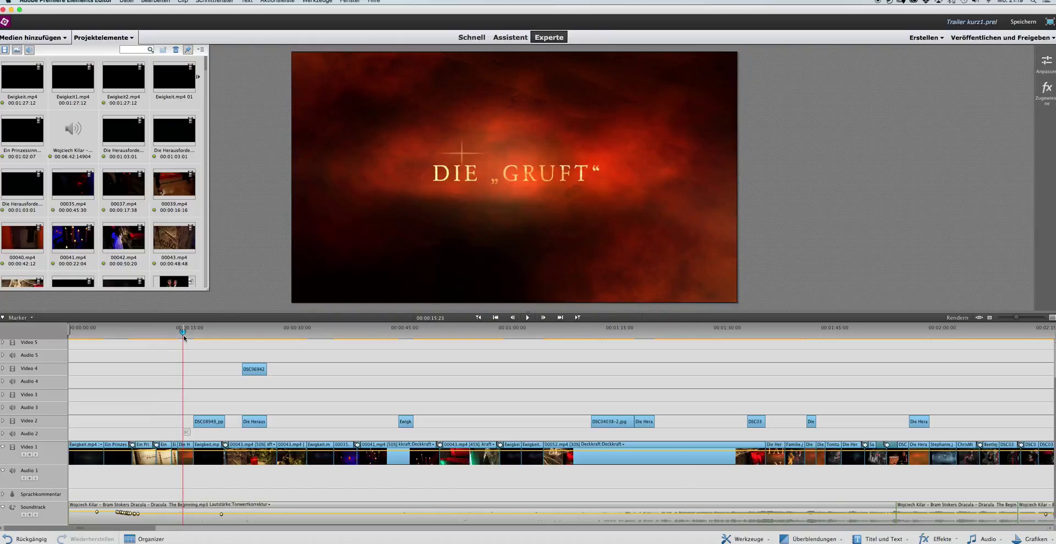
drag(183, 330, 192, 332)
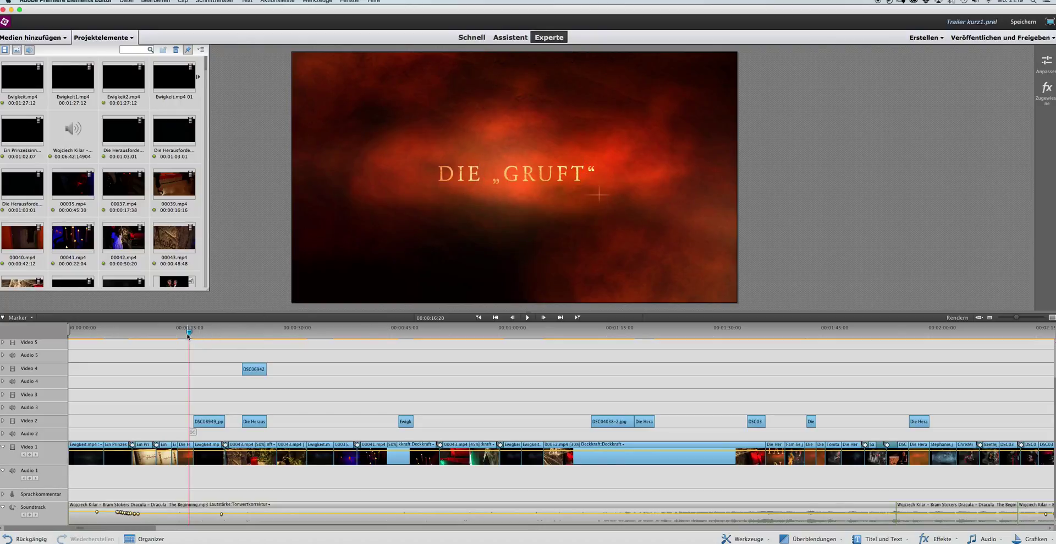
drag(190, 333, 208, 332)
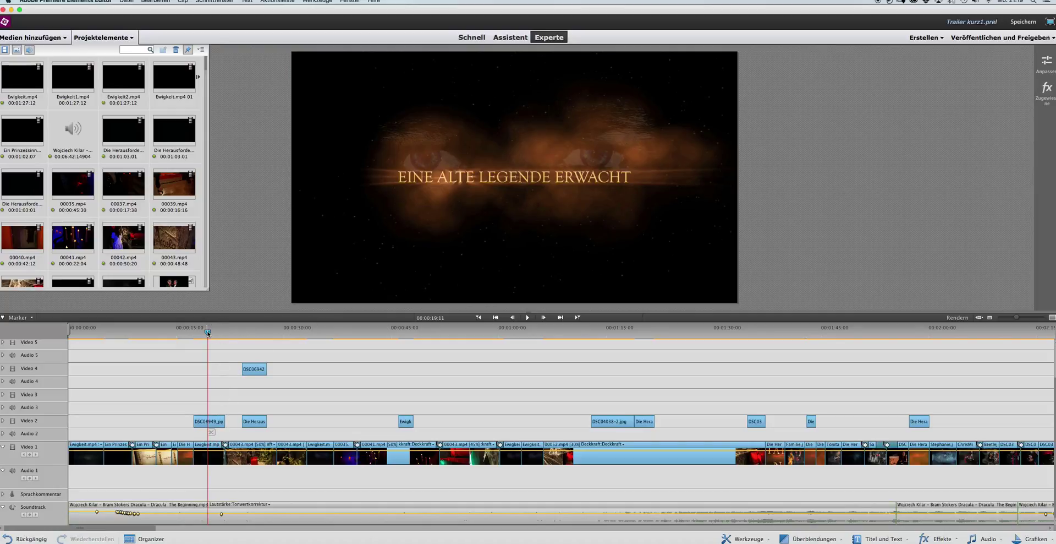
mouse_move(208, 331)
mouse_down()
mouse_move(555, 341)
mouse_move(699, 331)
mouse_up()
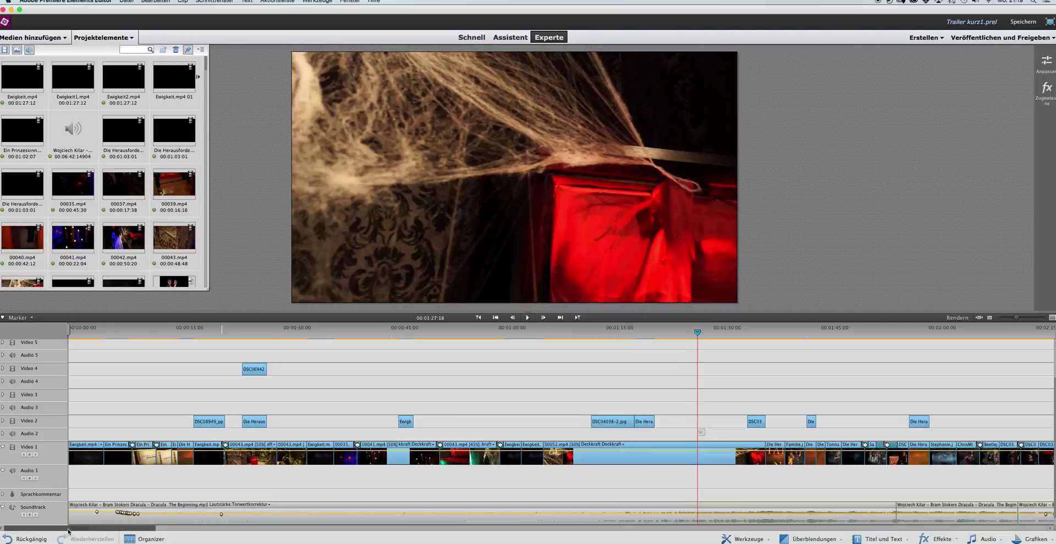
Scroll the timeline right to the cobweb and red-fabric shot at 00:01:27:18
drag(78, 527, 141, 526)
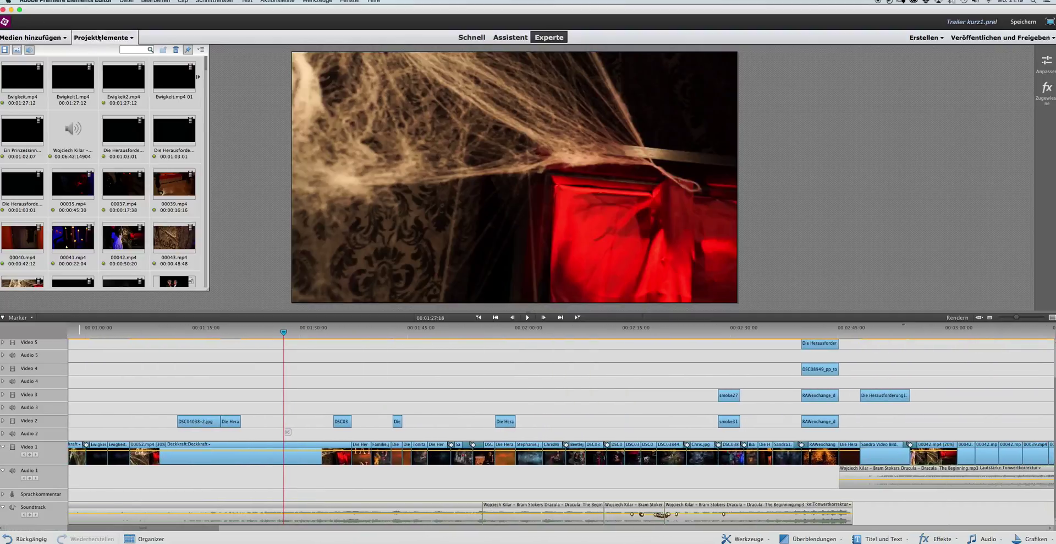
scroll(135, 159, down, 3)
scroll(134, 159, down, 5)
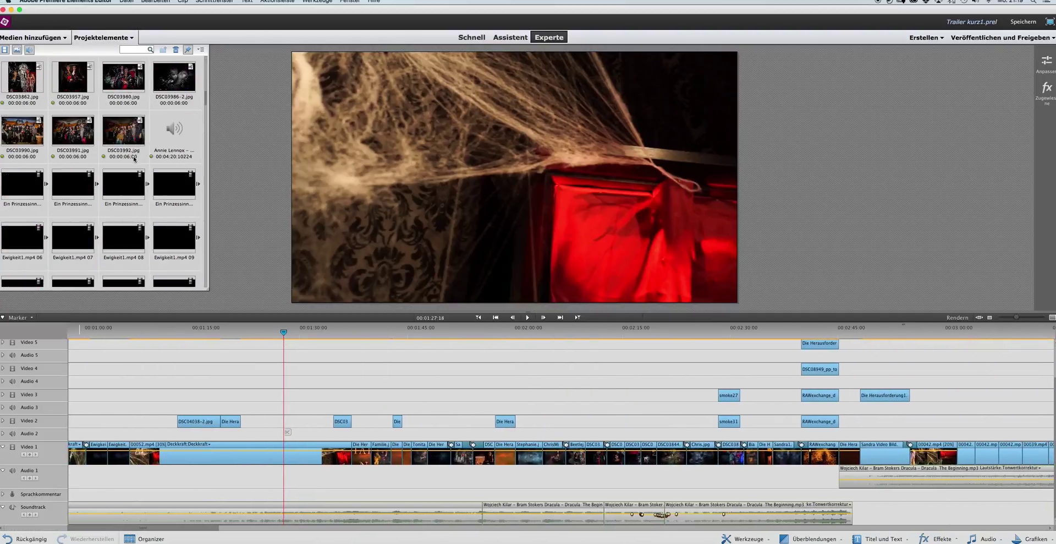
scroll(135, 159, down, 5)
scroll(134, 159, down, 3)
Scroll the Projektelemente bin back up to the top
scroll(134, 159, down, 3)
scroll(135, 159, down, 3)
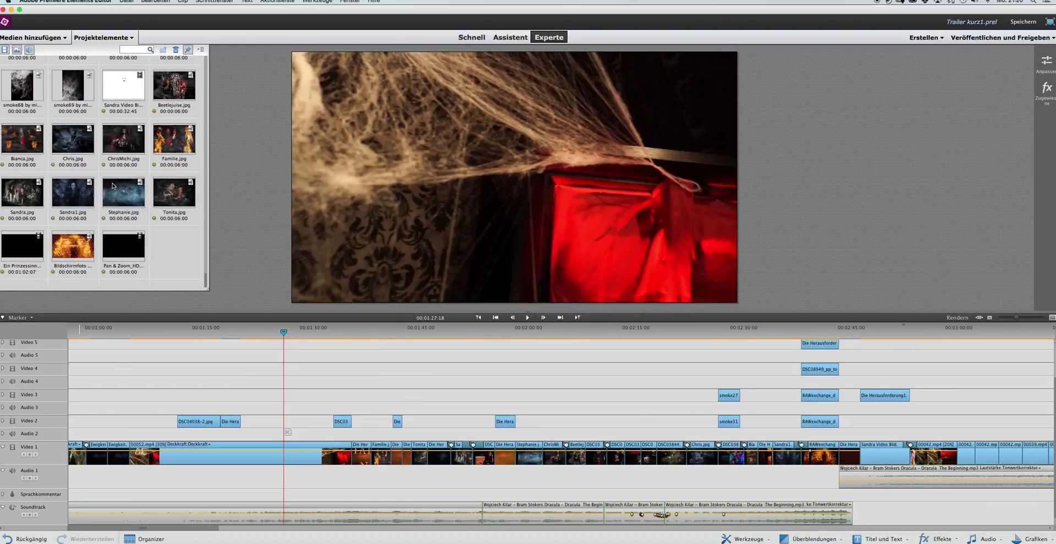
scroll(113, 185, up, 1)
scroll(104, 177, down, 1)
scroll(95, 165, up, 1)
scroll(99, 189, down, 1)
scroll(146, 203, up, 1)
scroll(146, 202, up, 3)
scroll(148, 202, up, 3)
scroll(148, 202, up, 3)
scroll(149, 203, up, 3)
scroll(148, 202, up, 5)
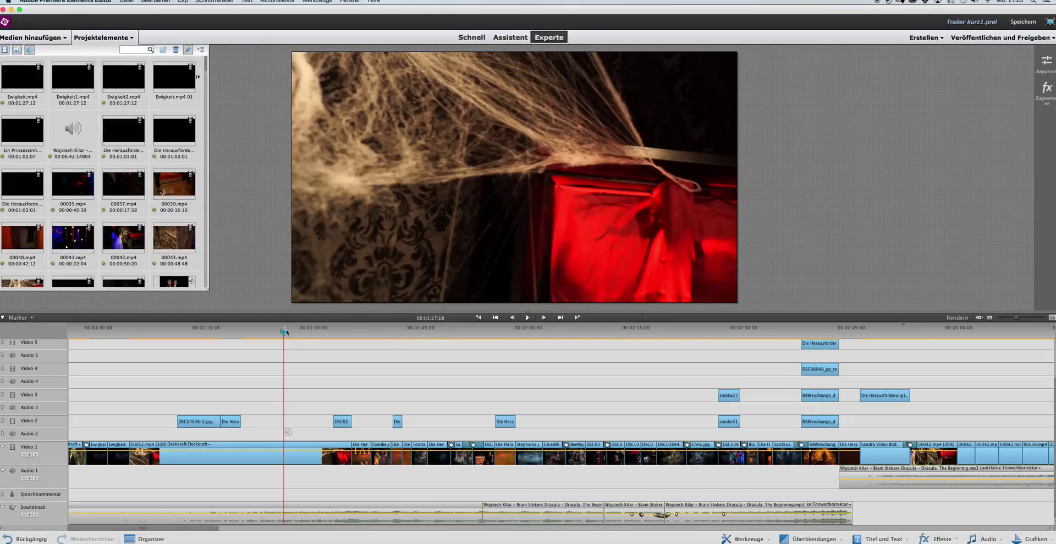
Scrub through GESTALTEN DER NACHT, the flames and VAMPIRE to the gravestone shot at 00:02:30:04
drag(284, 330, 365, 331)
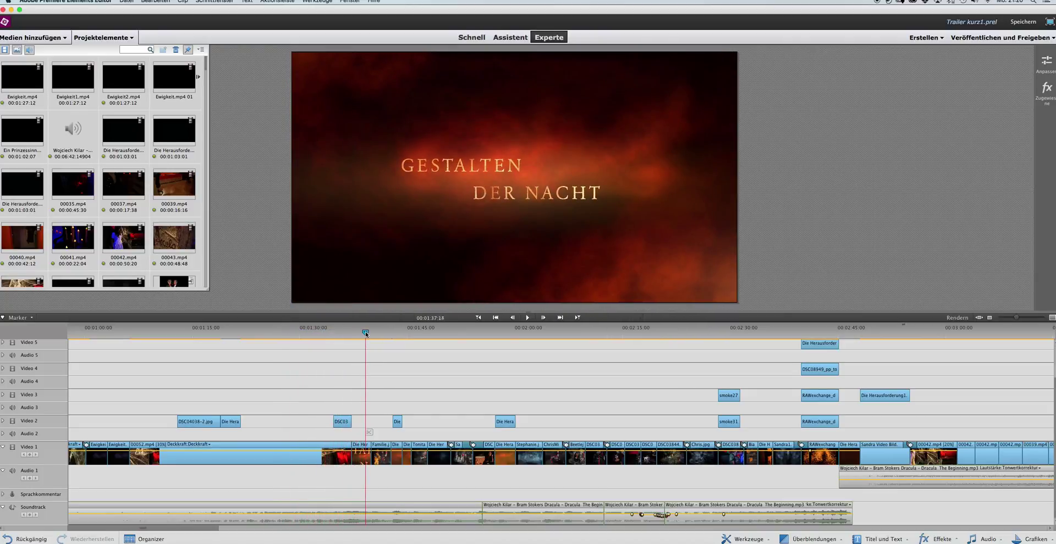
drag(366, 332, 379, 332)
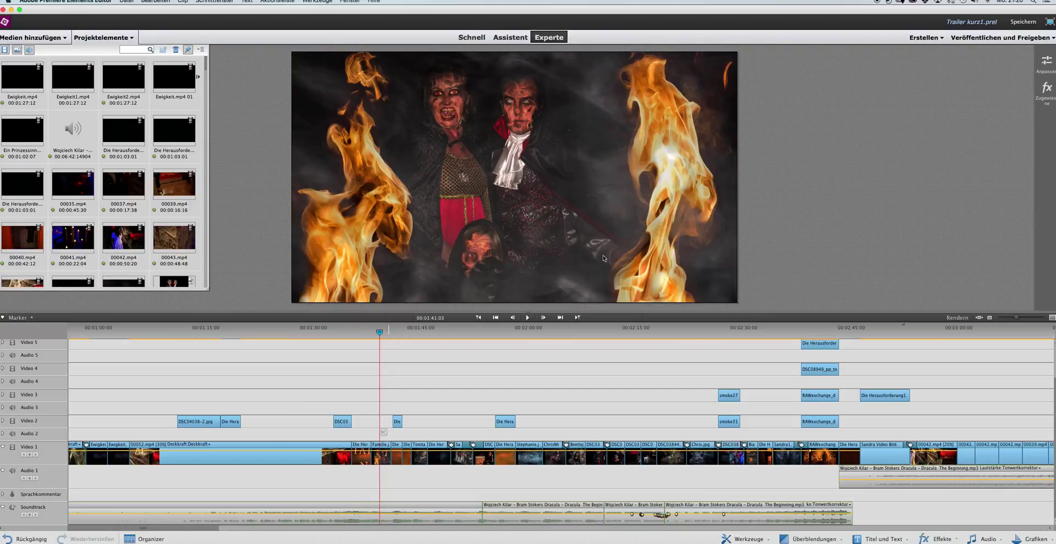
drag(383, 330, 412, 331)
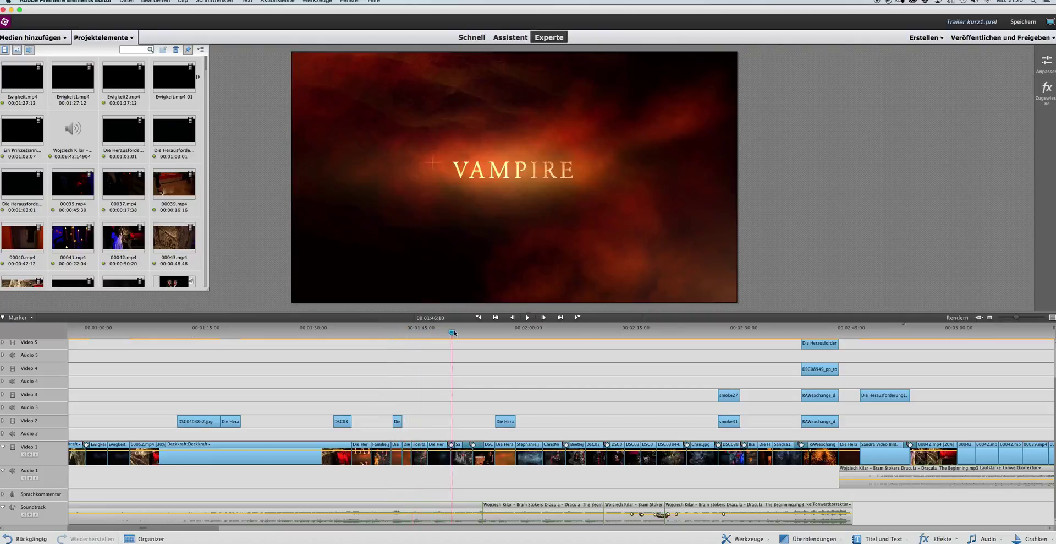
drag(413, 332, 667, 325)
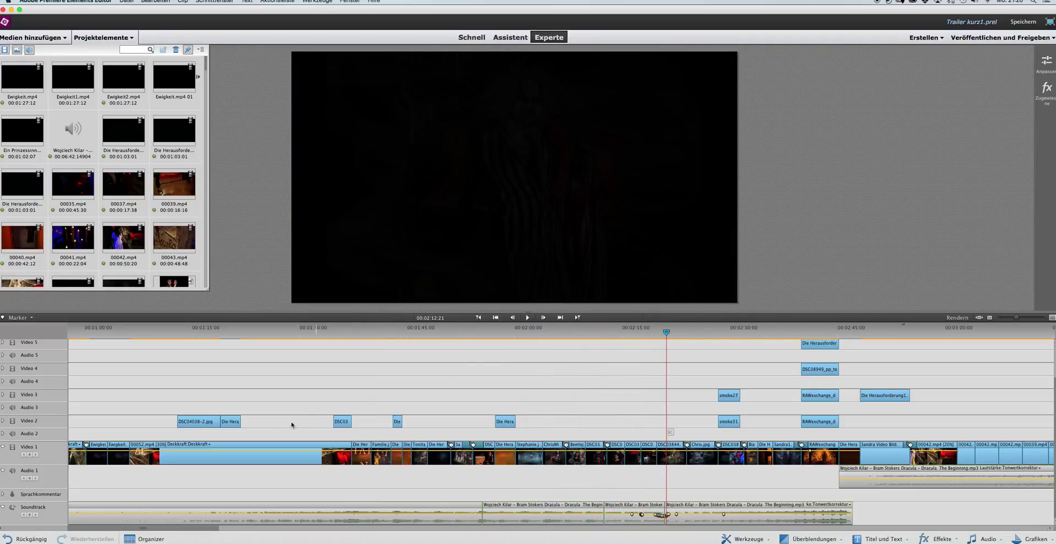
mouse_move(183, 527)
mouse_down()
mouse_move(216, 530)
mouse_move(260, 499)
mouse_up()
Scrub from the graveyard scene to the fiery studio credits title at 00:02:42:17
drag(275, 334, 340, 335)
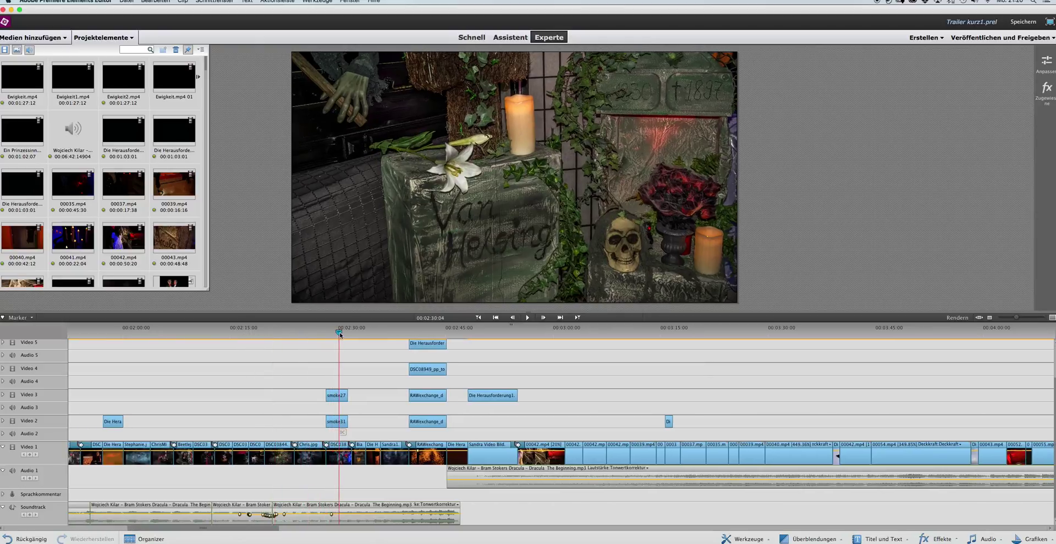
drag(339, 332, 426, 331)
drag(427, 329, 422, 334)
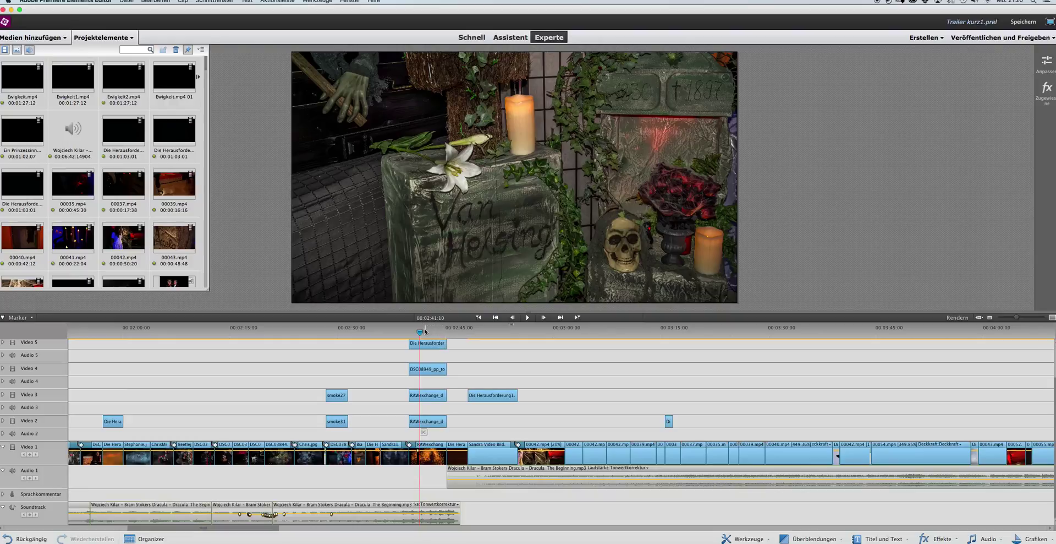
drag(424, 333, 430, 330)
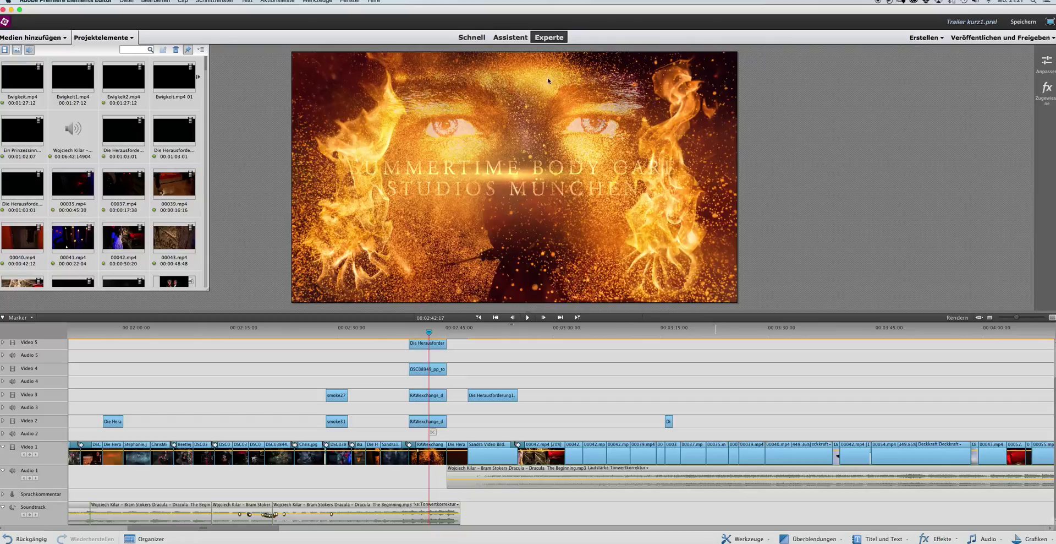
Step frame by frame through the HALLOWEEN 2014 smoke reveal, then return to its start
drag(428, 331, 474, 330)
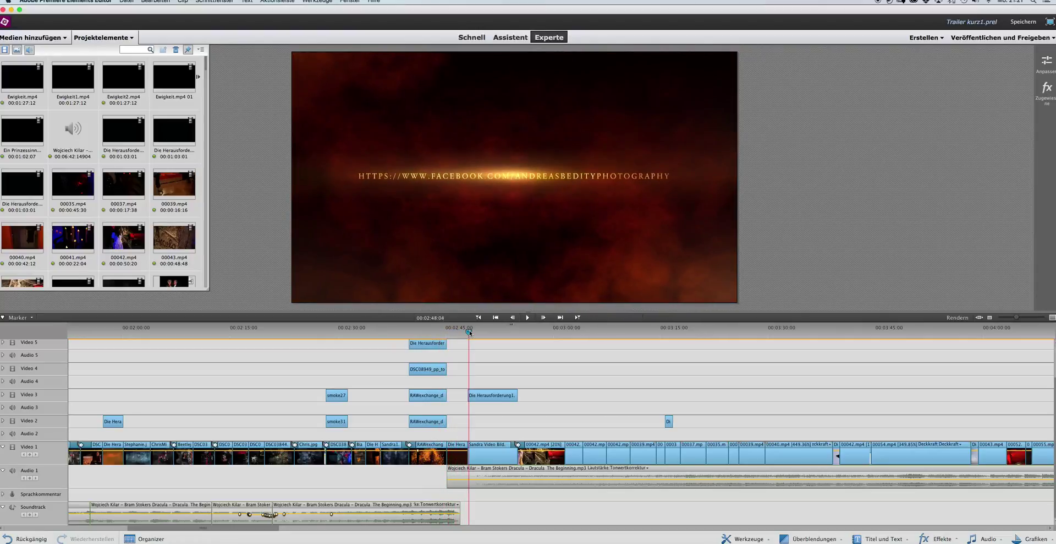
drag(474, 329, 472, 330)
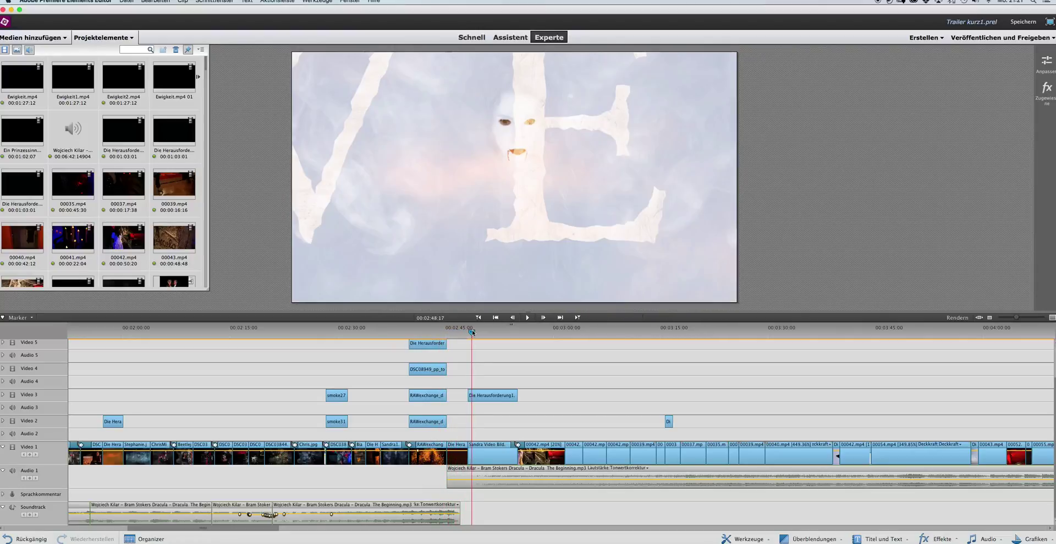
mouse_move(472, 329)
mouse_down()
mouse_move(490, 330)
mouse_move(297, 331)
mouse_move(470, 319)
mouse_up()
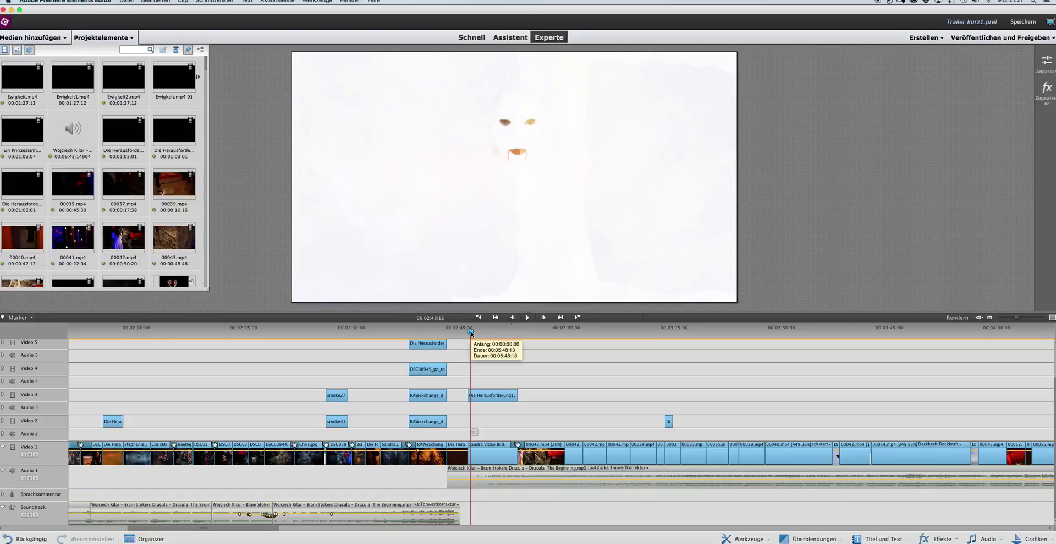
drag(471, 331, 483, 333)
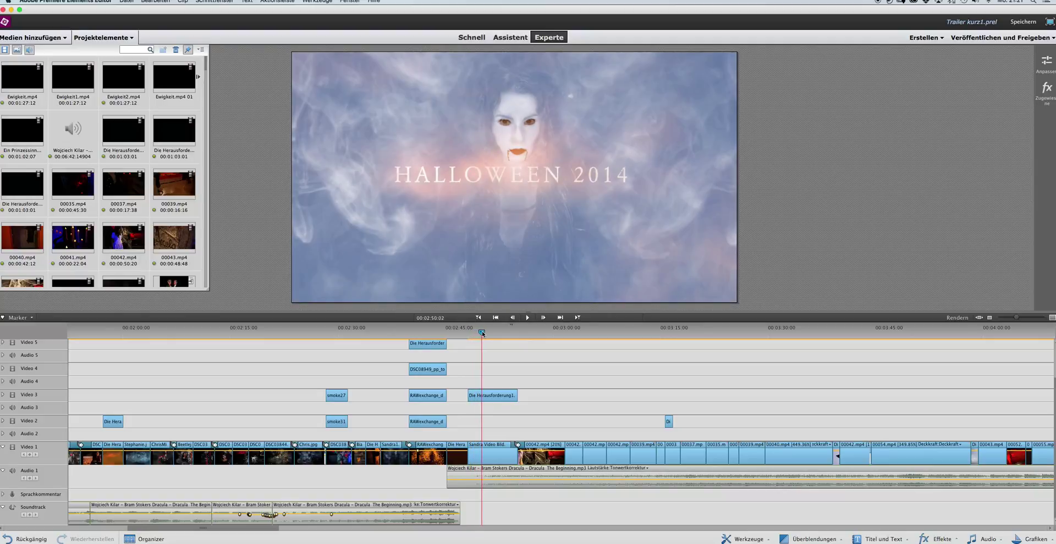
drag(482, 331, 473, 334)
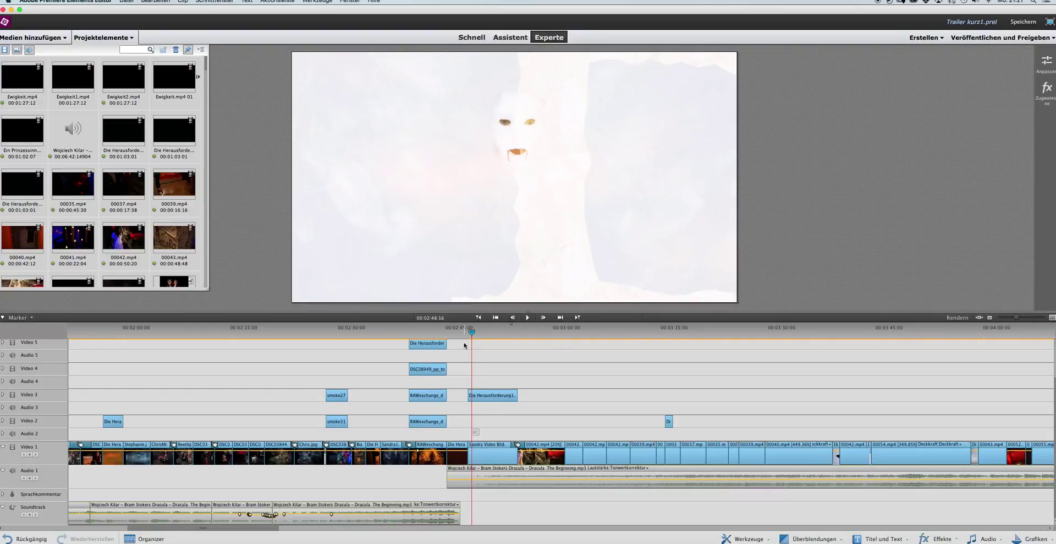
drag(472, 332, 476, 332)
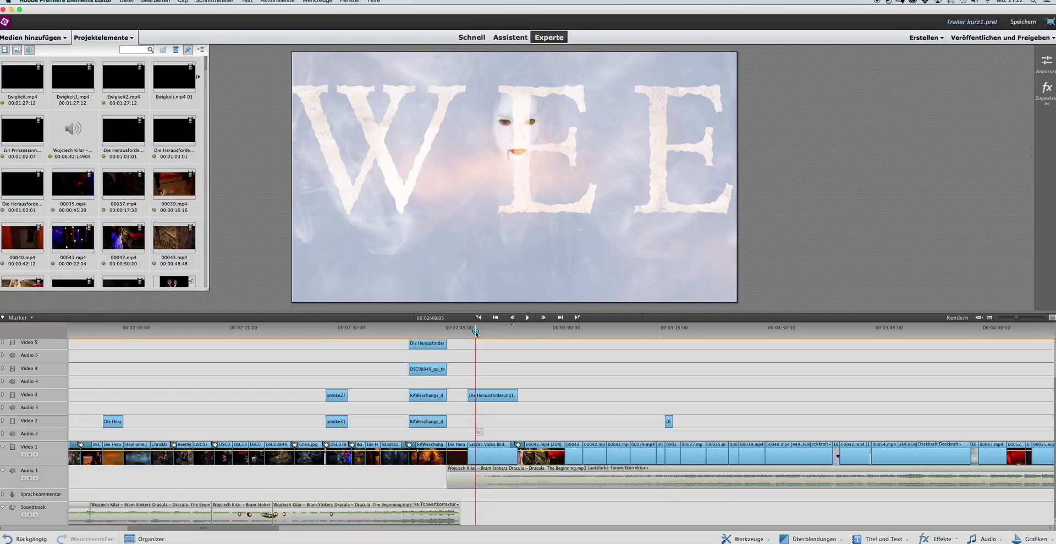
drag(475, 332, 478, 333)
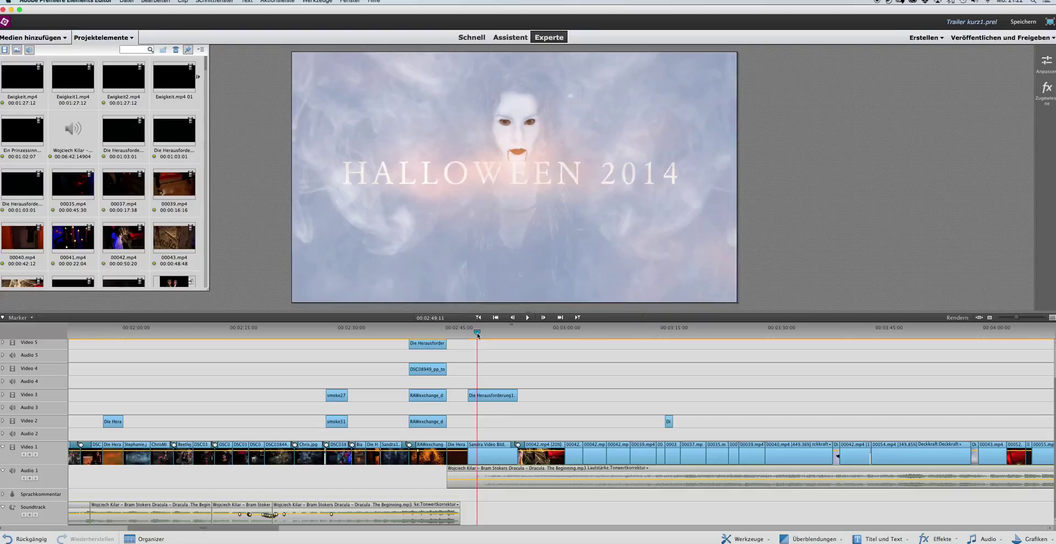
drag(479, 332, 489, 334)
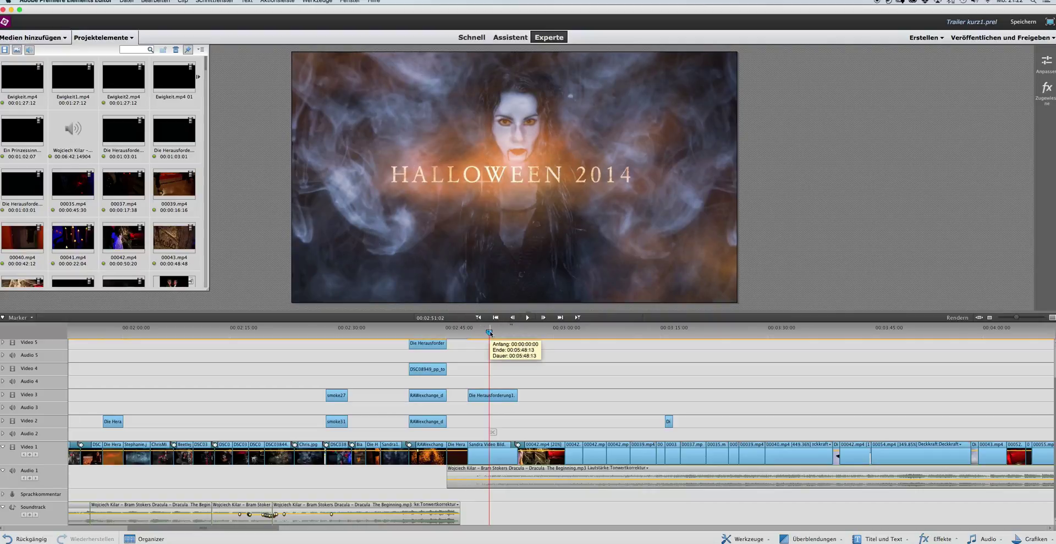
drag(490, 332, 511, 331)
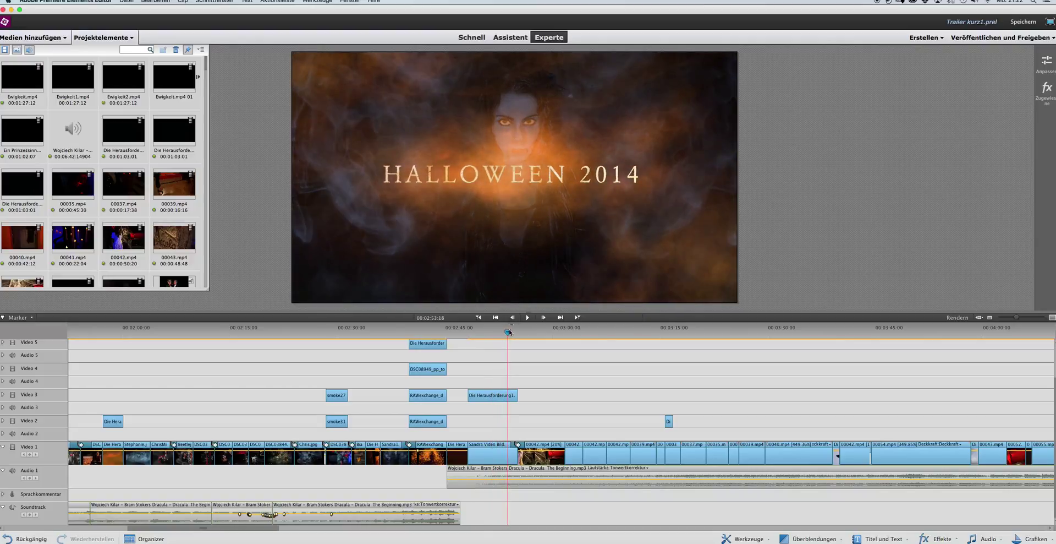
drag(511, 331, 514, 331)
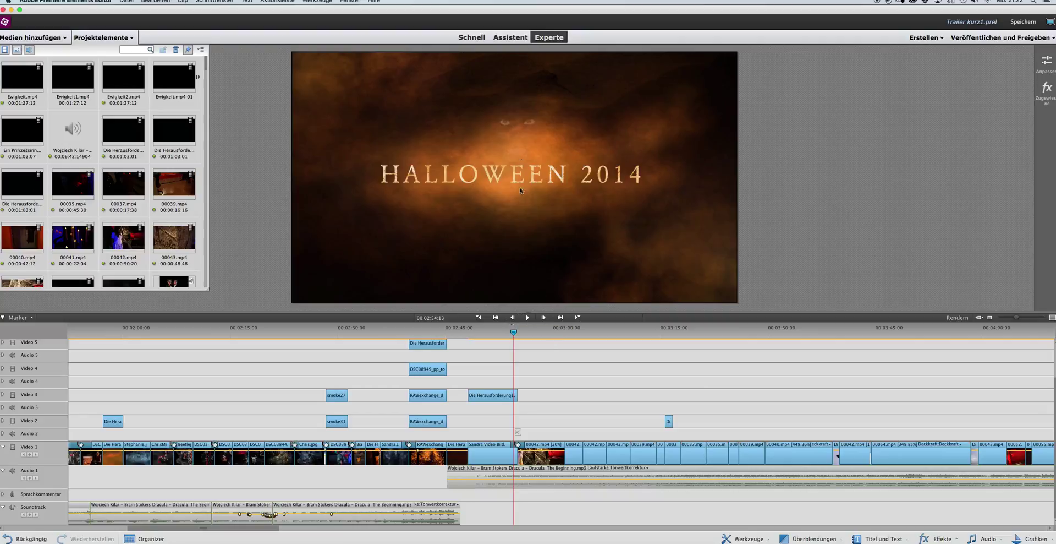
click(515, 333)
drag(516, 332, 466, 335)
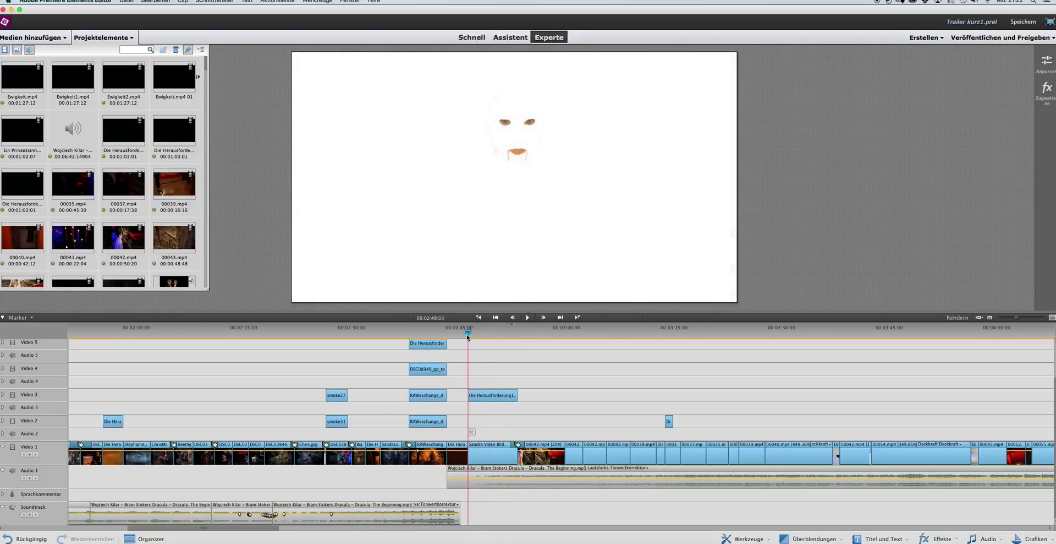
Play the HALLOWEEN 2014 reveal, pause, and scrub to the red coffin shot at 00:02:57:21
click(528, 318)
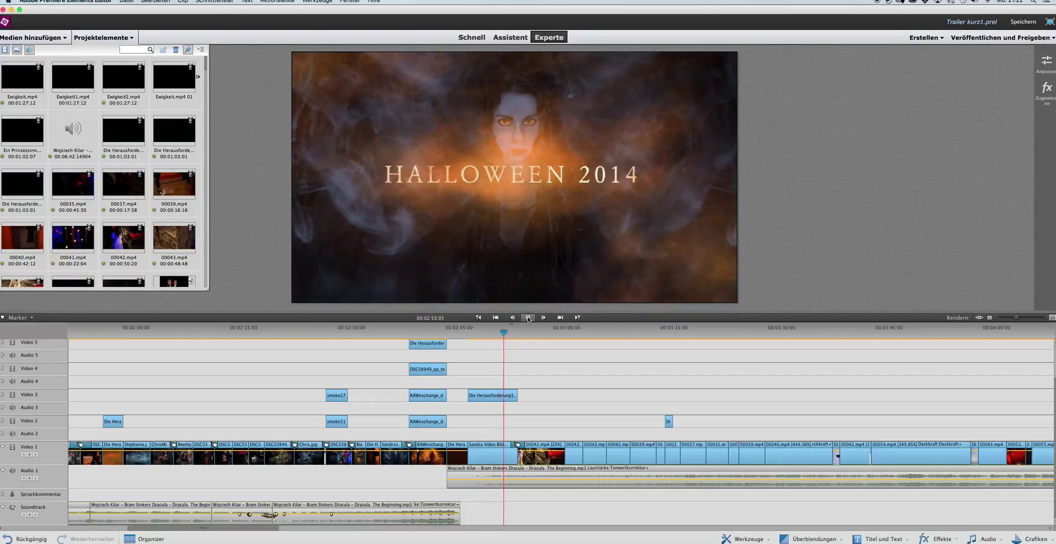
click(528, 318)
click(530, 333)
drag(532, 335, 809, 342)
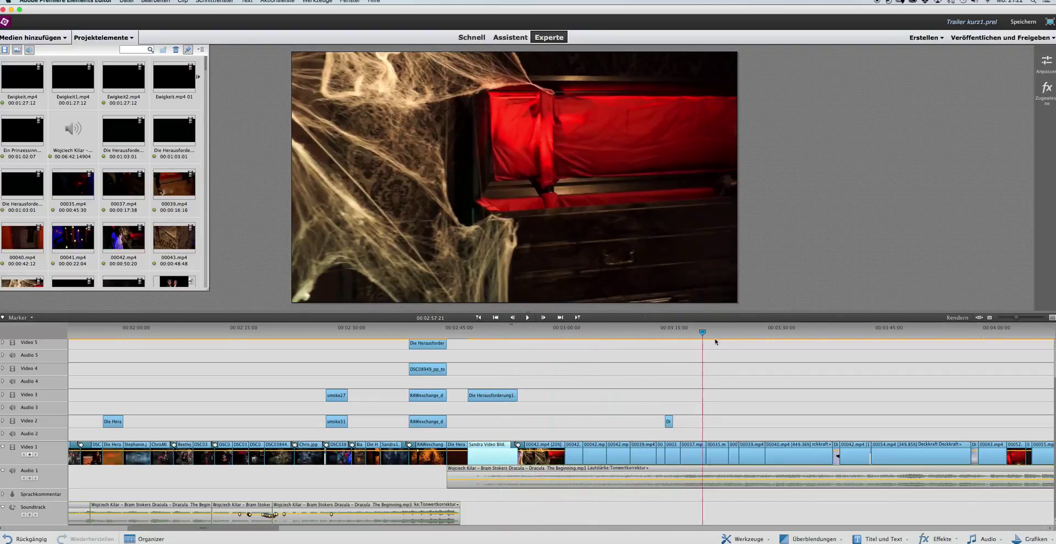
Fit the whole trailer in the timeline and jump to the candlelit woman at 00:05:09:09
drag(271, 528, 394, 528)
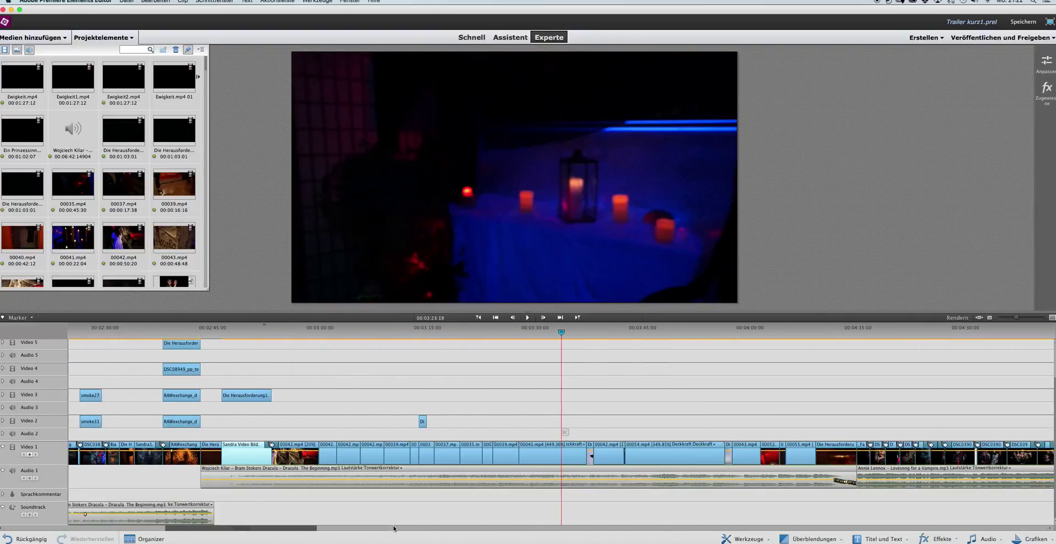
click(1010, 318)
drag(438, 332, 599, 337)
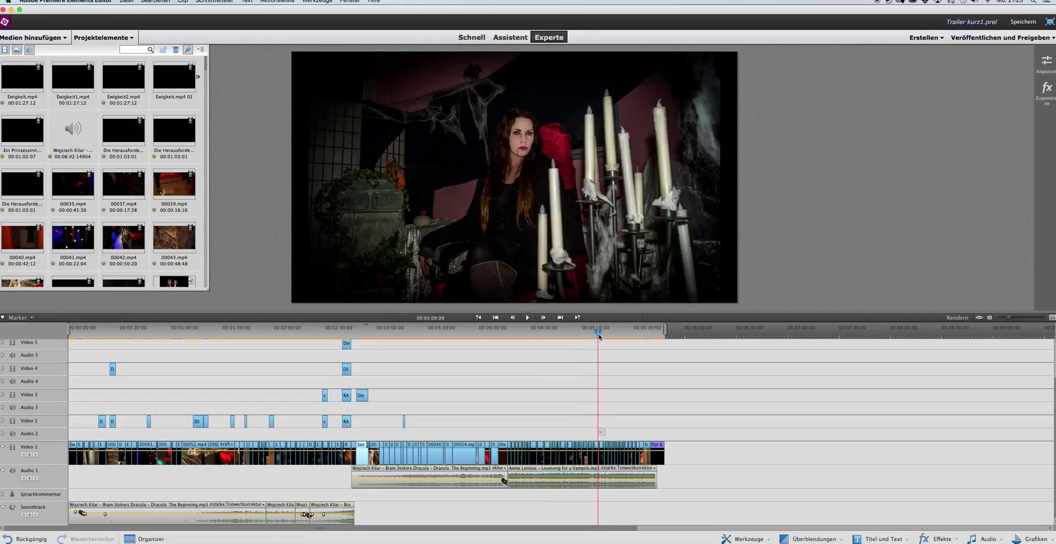
Zoom in and scrub past the Bram Stocker`s Dracula poster to 'The End' at 00:05:39:07, then zoom out
drag(1009, 317, 1019, 320)
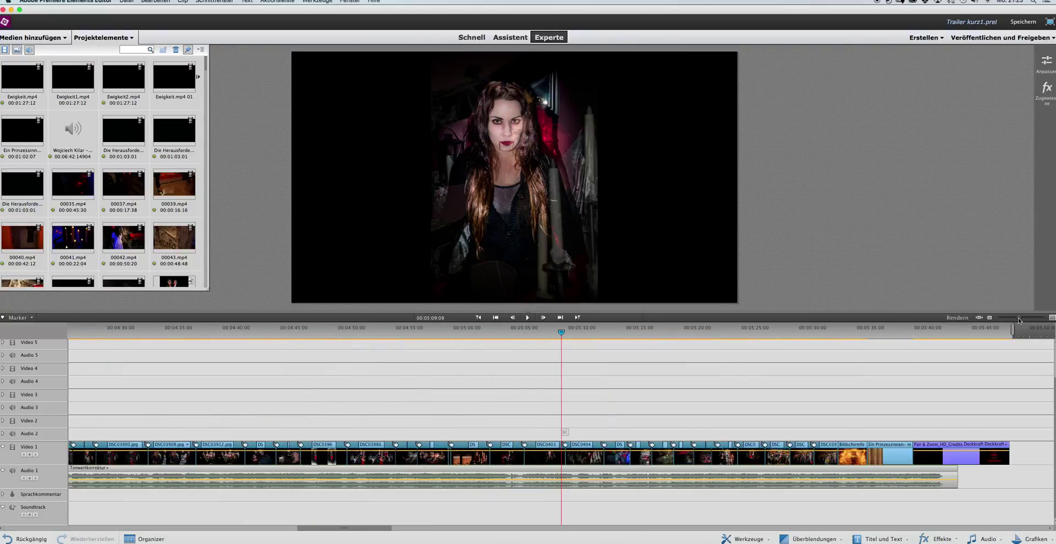
drag(561, 330, 409, 332)
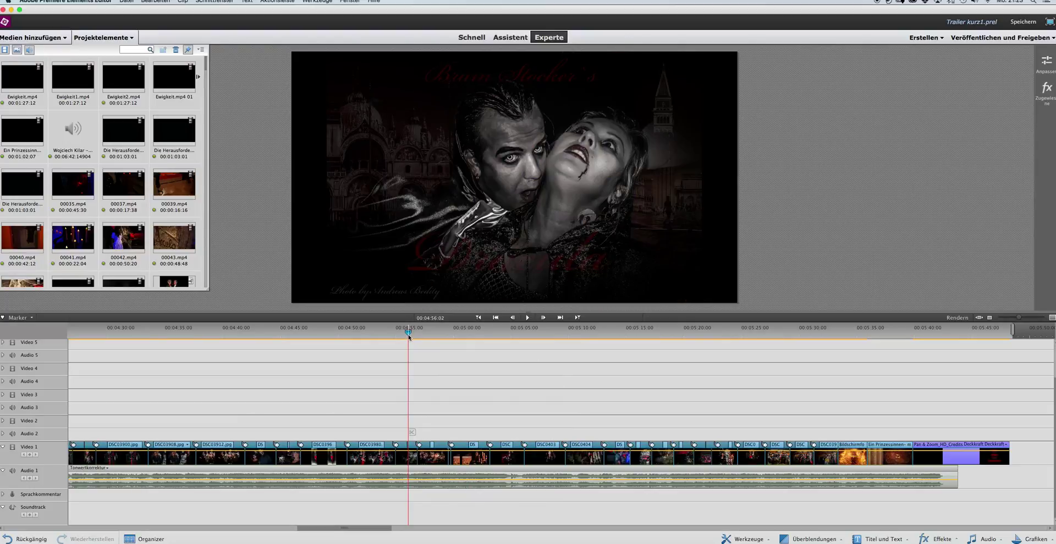
drag(408, 334, 405, 334)
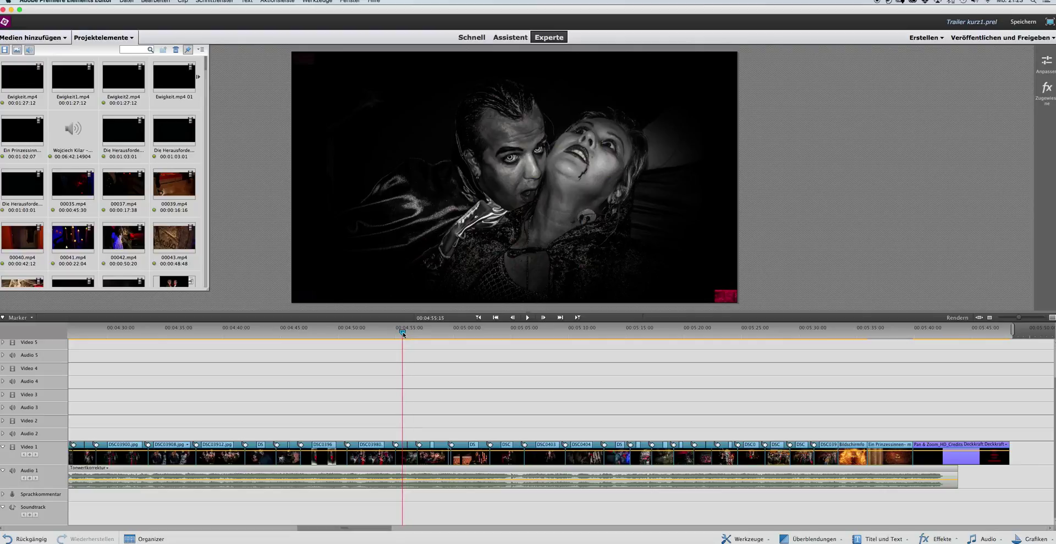
drag(405, 334, 428, 332)
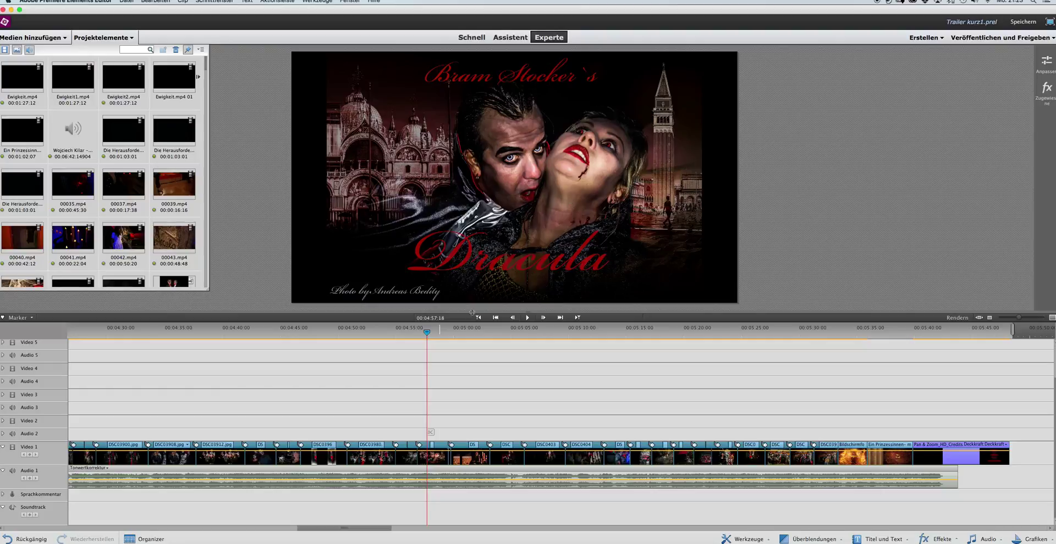
drag(427, 332, 451, 334)
mouse_move(451, 332)
mouse_down()
mouse_move(839, 344)
mouse_move(841, 334)
mouse_up()
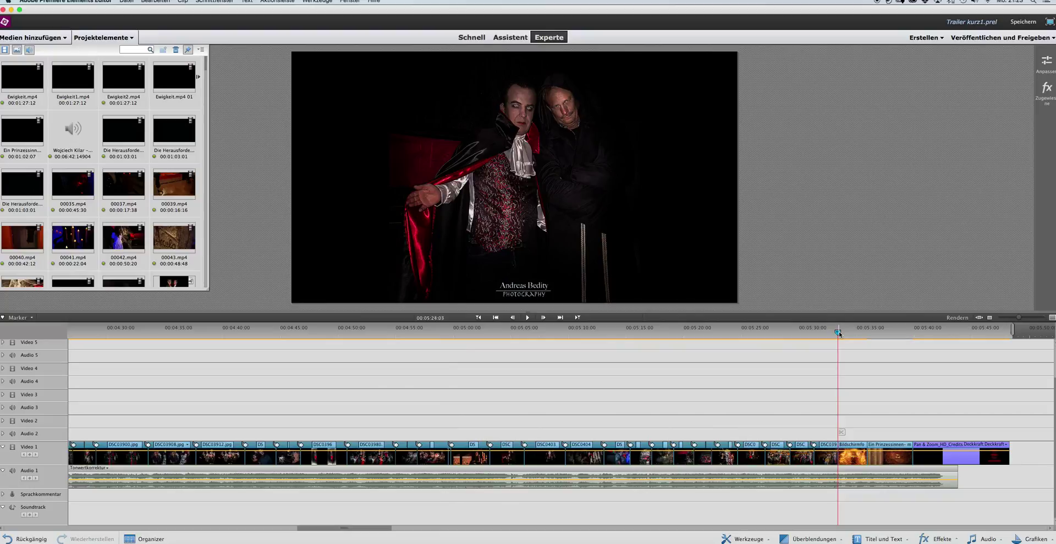
drag(837, 333, 906, 333)
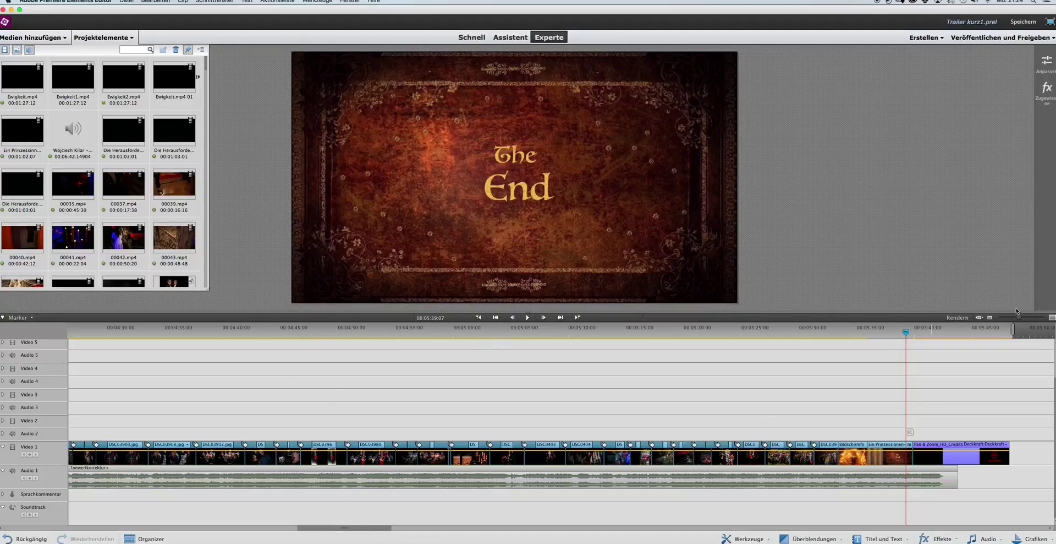
drag(1013, 320, 1008, 318)
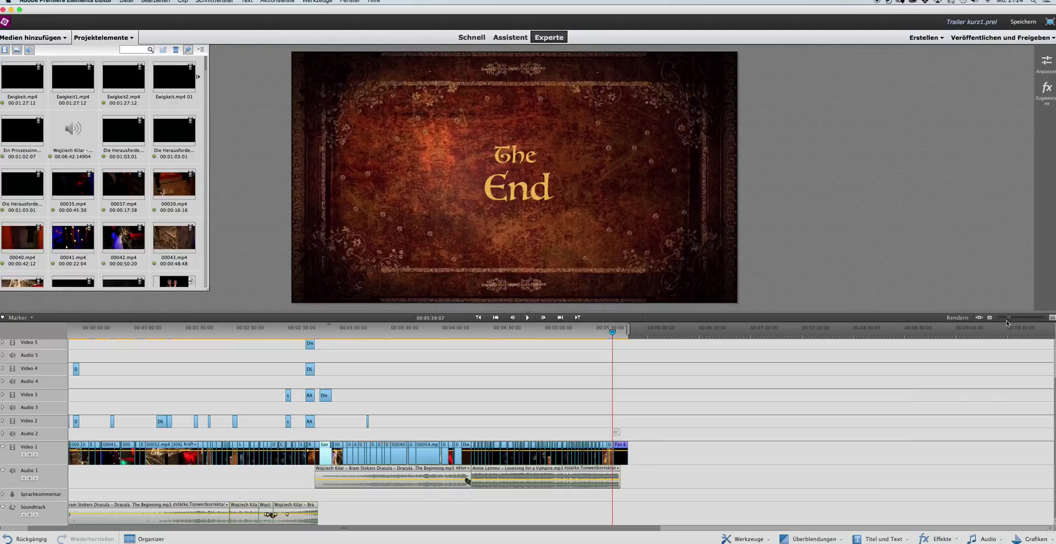